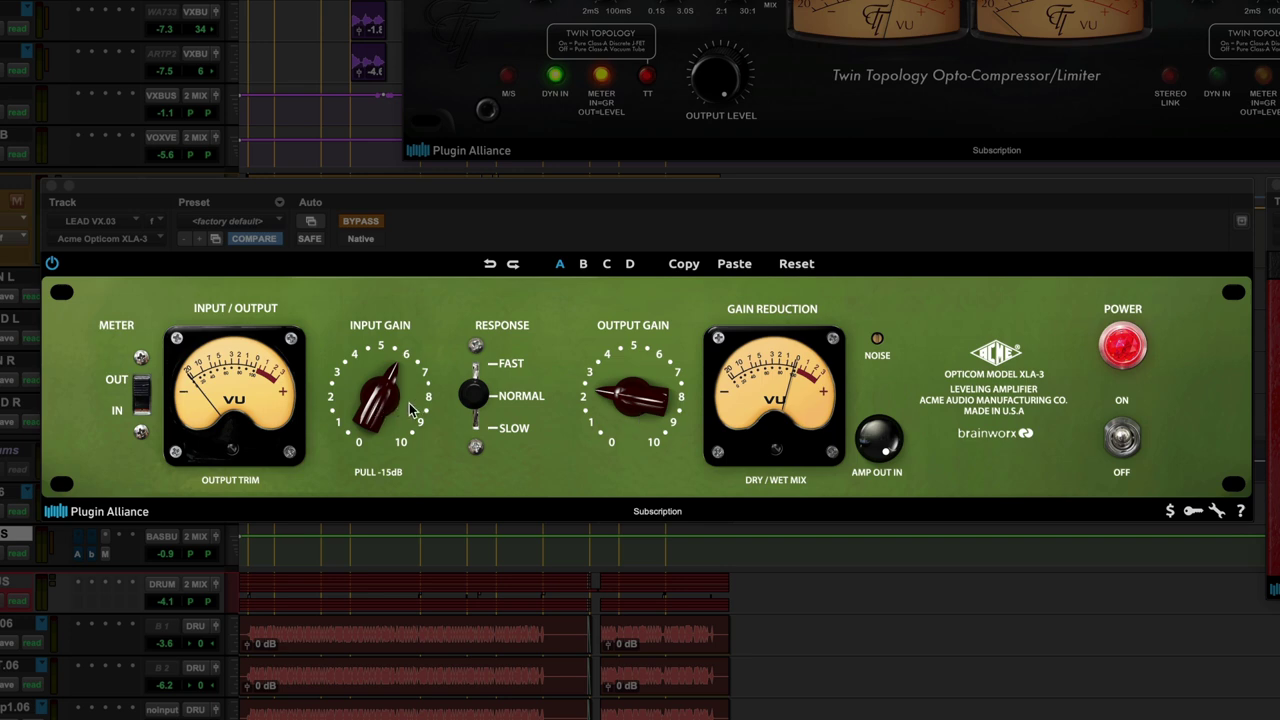
# Try the Opticom XLA-3's fast response on the lead vocal and set the response switch to slow.
pyautogui.moveTo(608, 390); pyautogui.dragTo(614, 410)
pyautogui.click(503, 432)
pyautogui.moveTo(482, 440); pyautogui.dragTo(472, 395)
pyautogui.moveTo(472, 395); pyautogui.dragTo(482, 356)
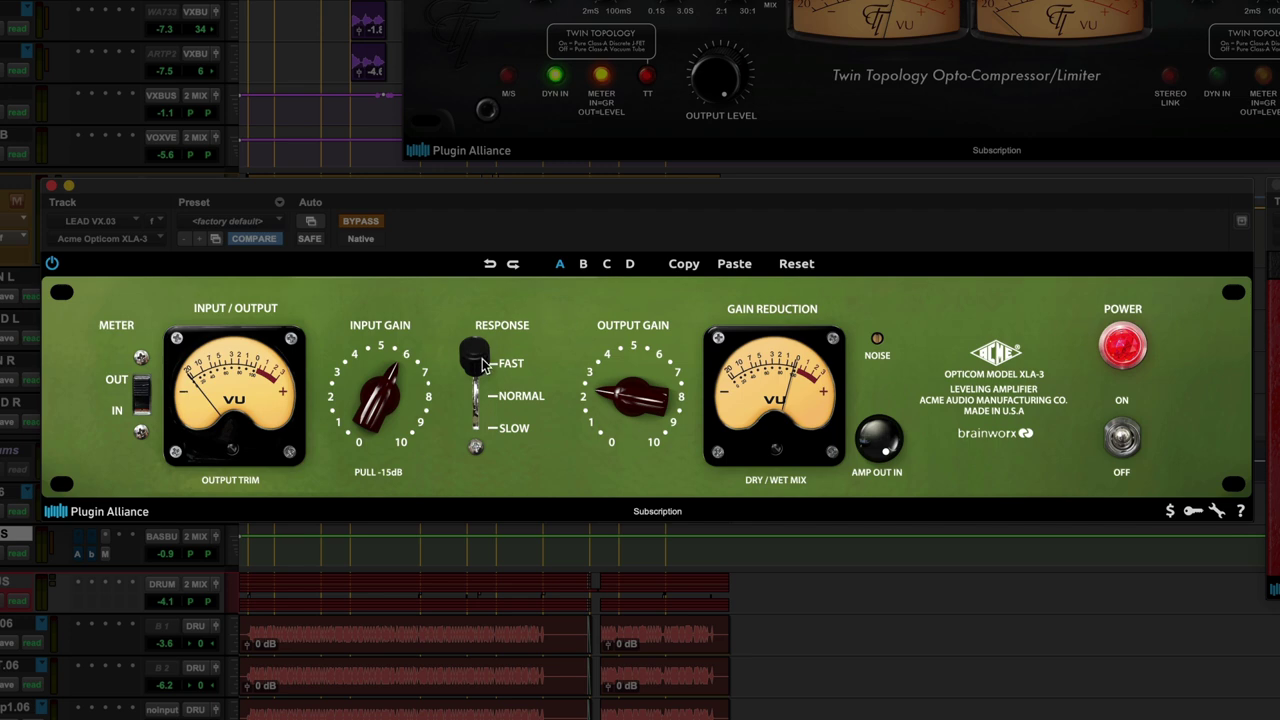
pyautogui.moveTo(477, 358); pyautogui.dragTo(473, 430)
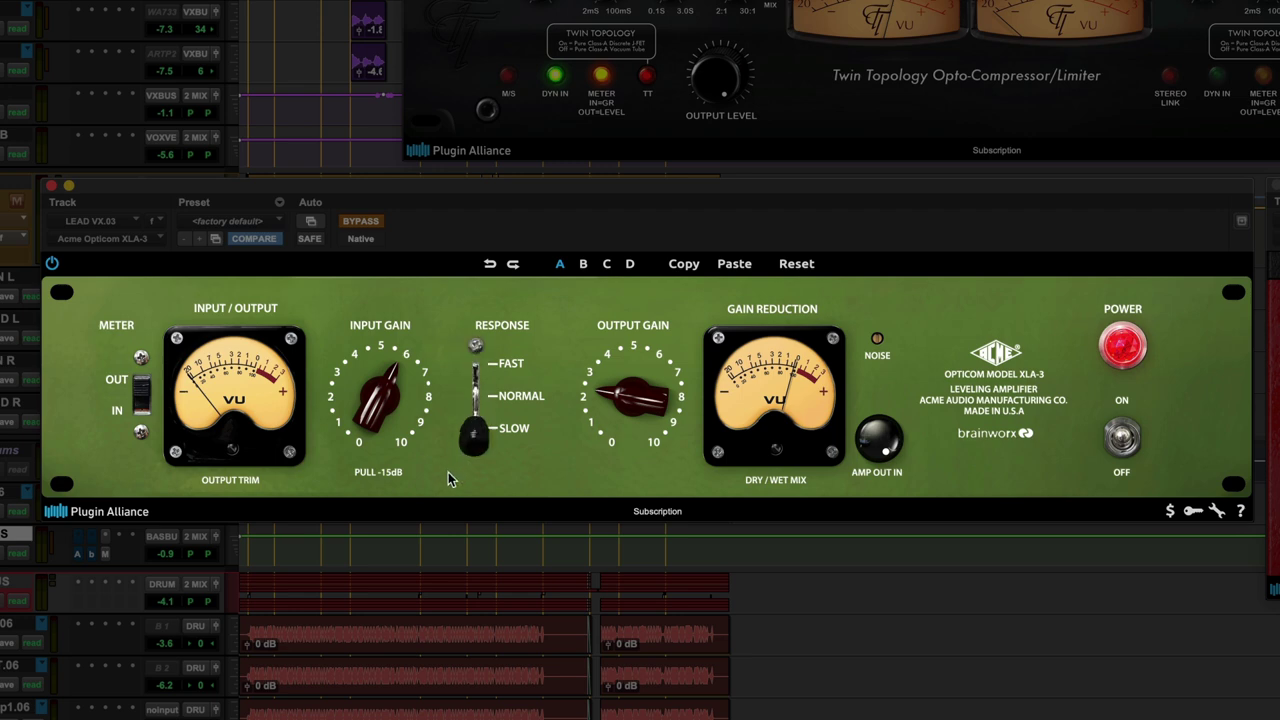
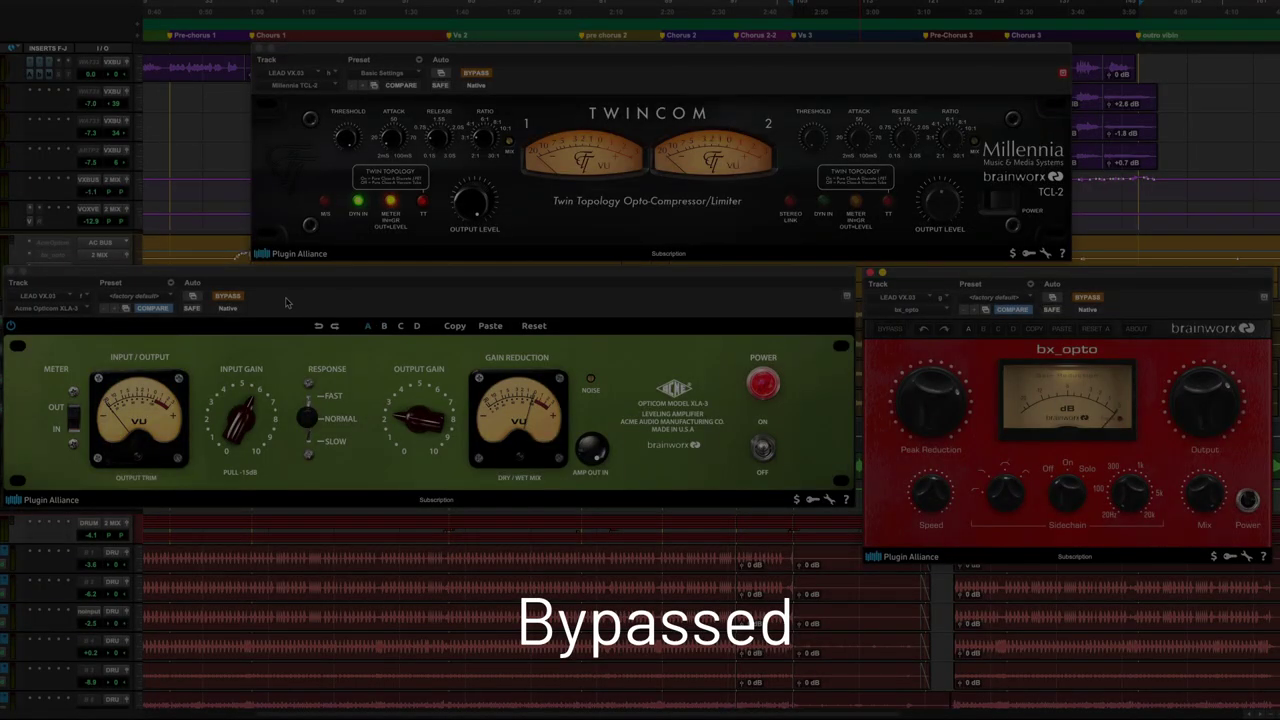
# Audition the Opticom XLA-3 on the lead vocal during playback, comparing settings A, B and C, and bypass it again.
pyautogui.press('space')
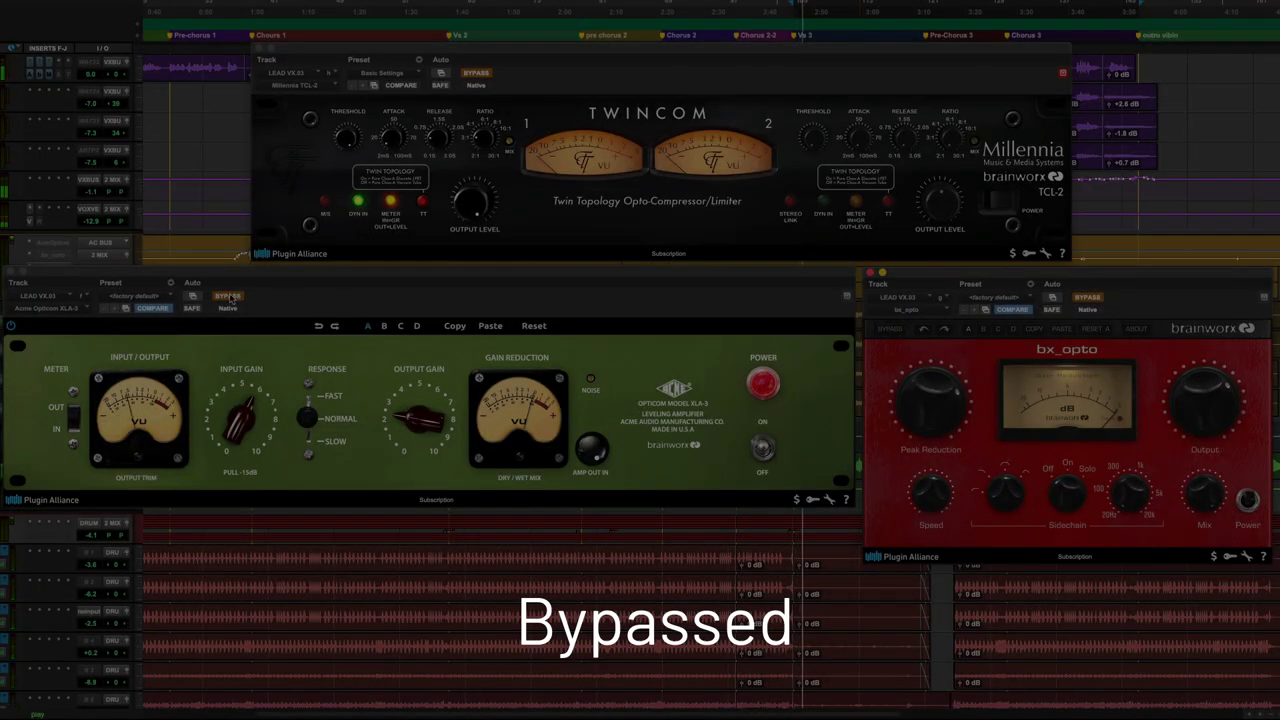
pyautogui.click(228, 296)
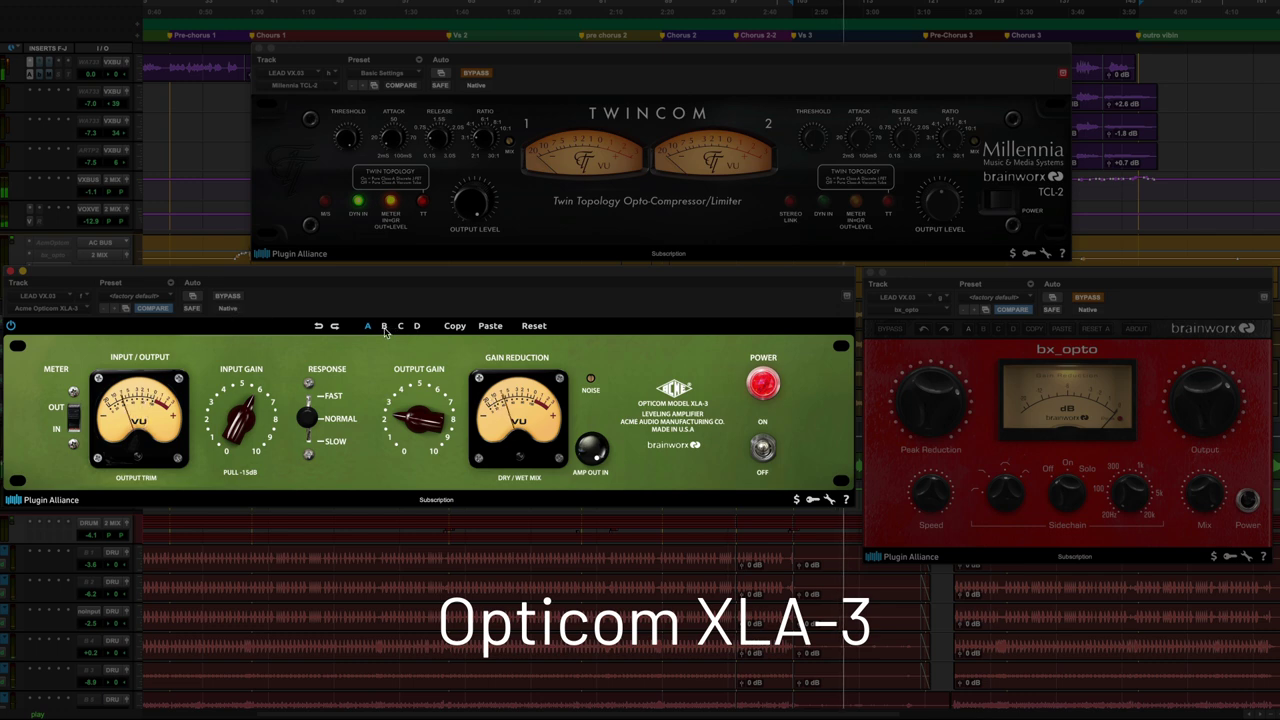
pyautogui.click(385, 326)
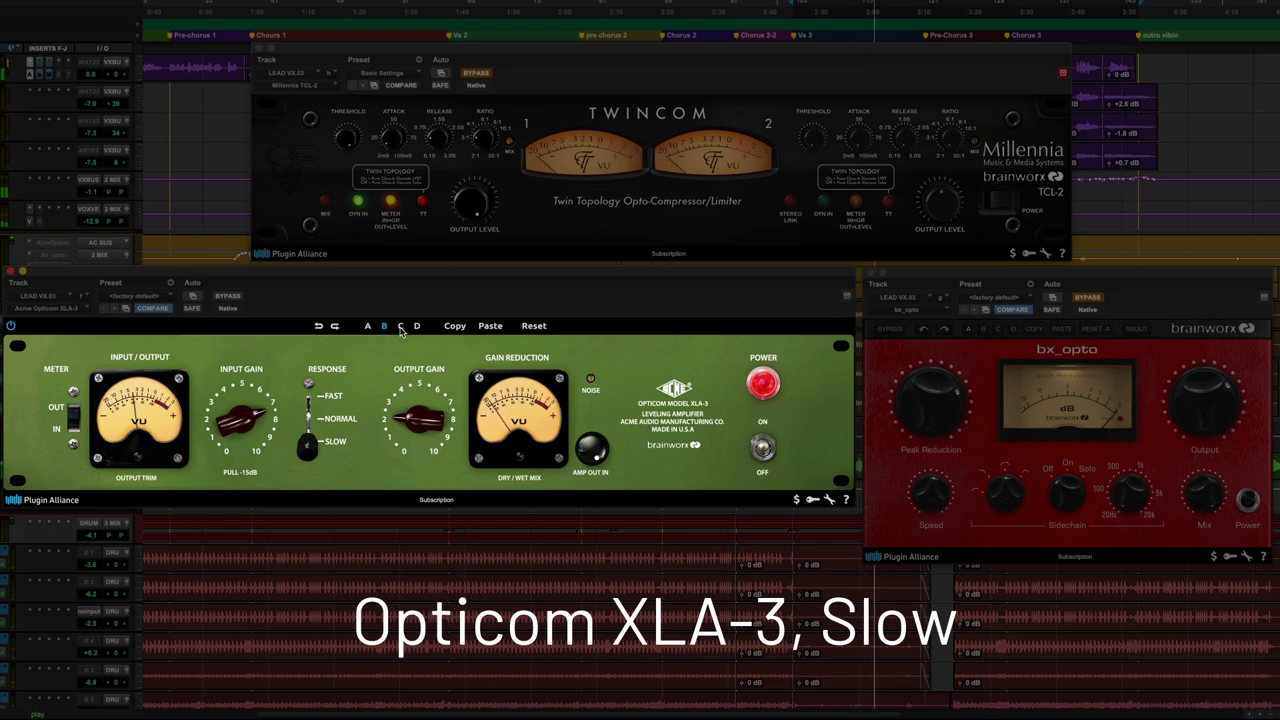
pyautogui.click(400, 328)
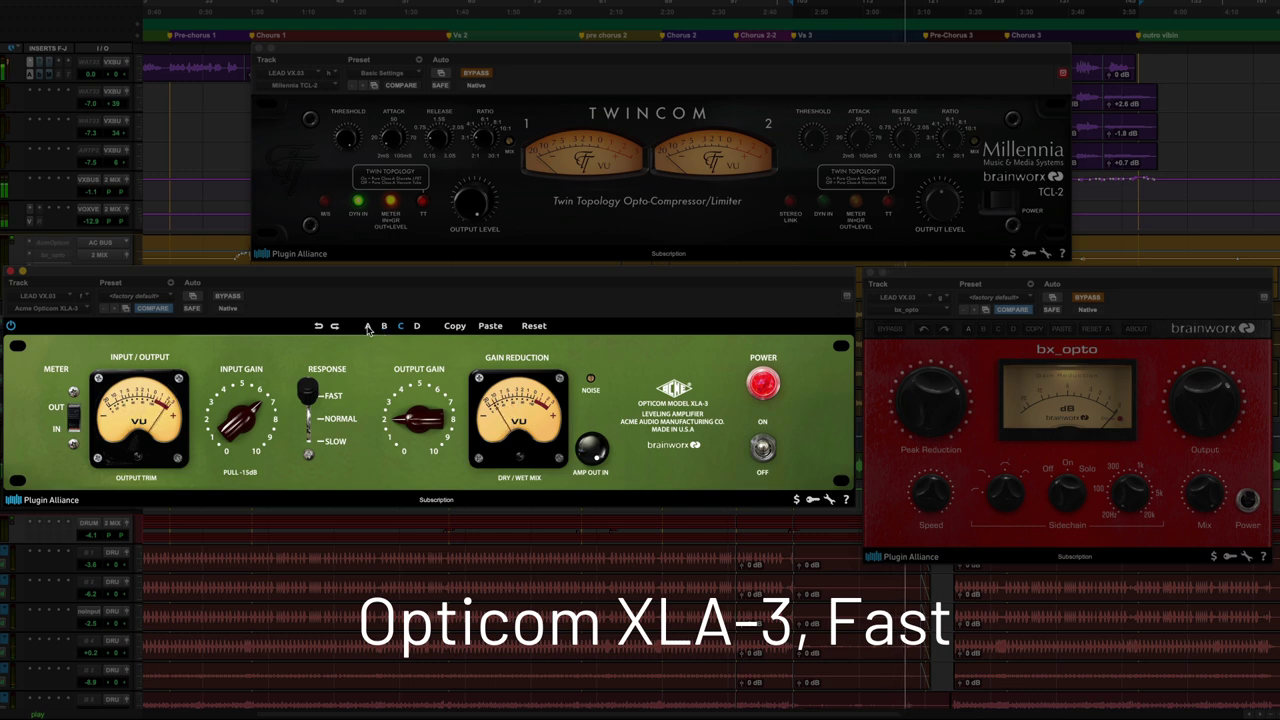
pyautogui.click(368, 327)
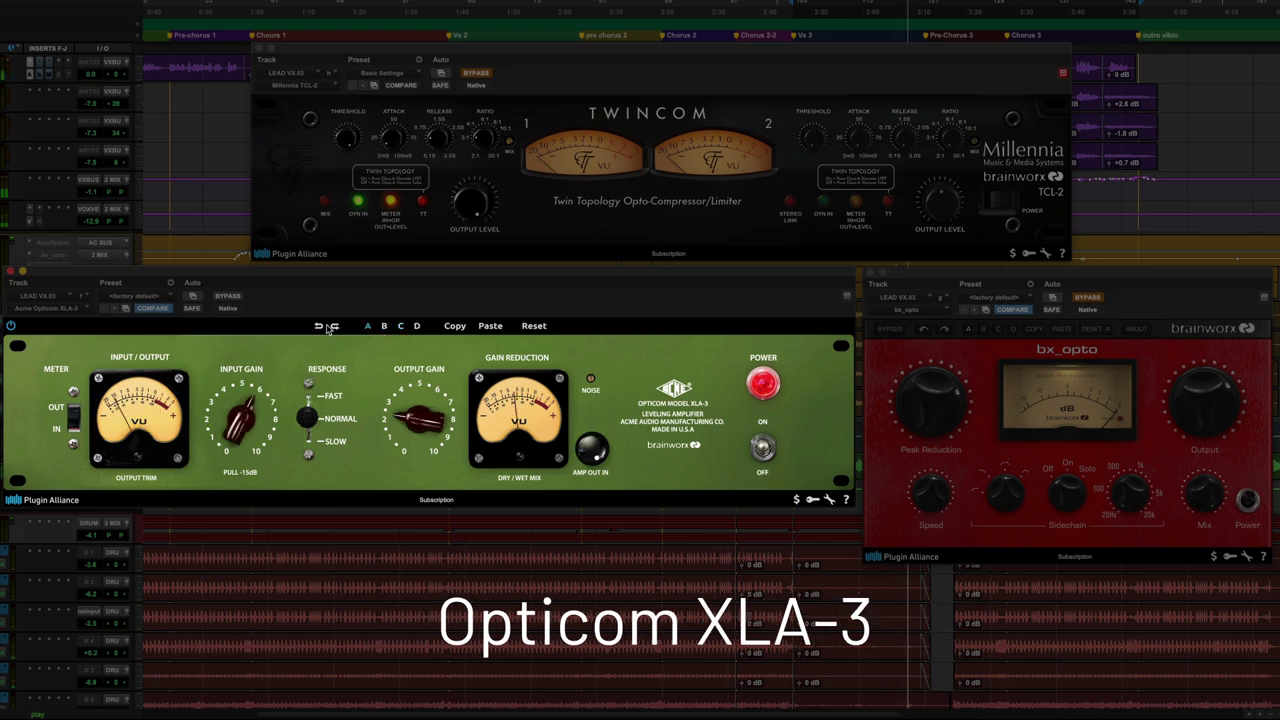
pyautogui.click(228, 296)
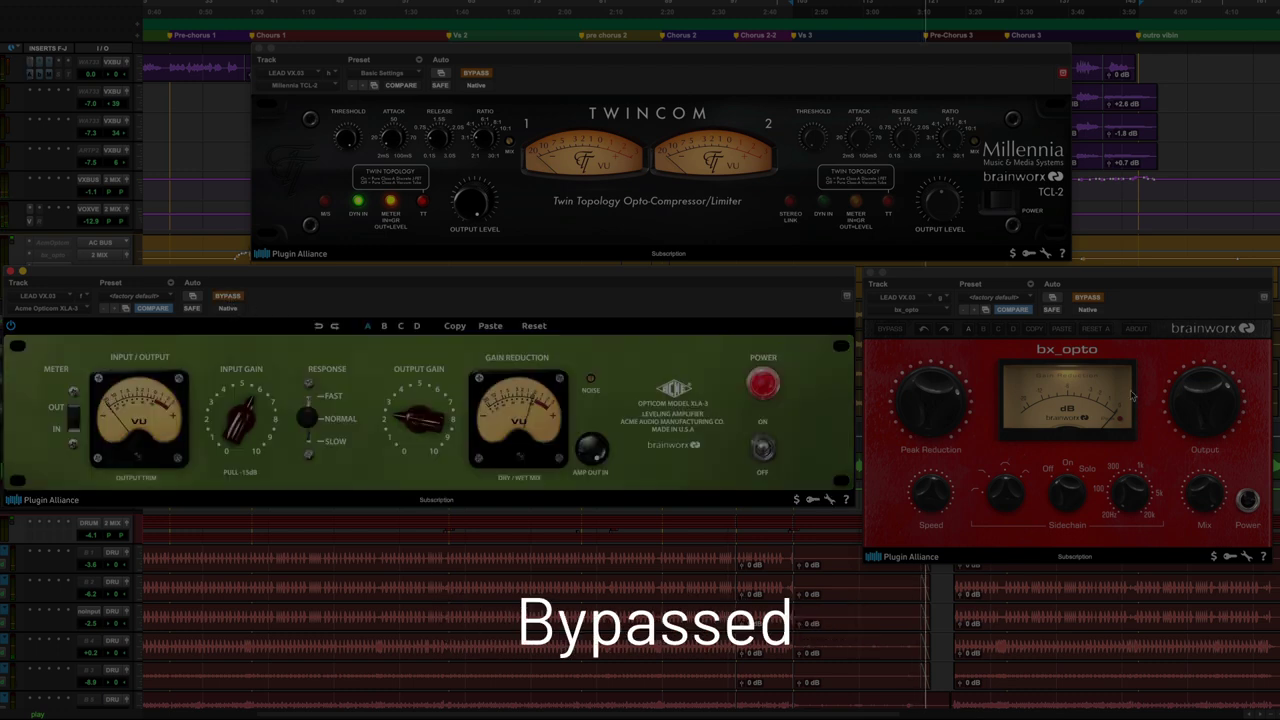
# Audition bx_opto on the lead vocal, recalling settings C and A, and bypass it again.
pyautogui.click(1093, 299)
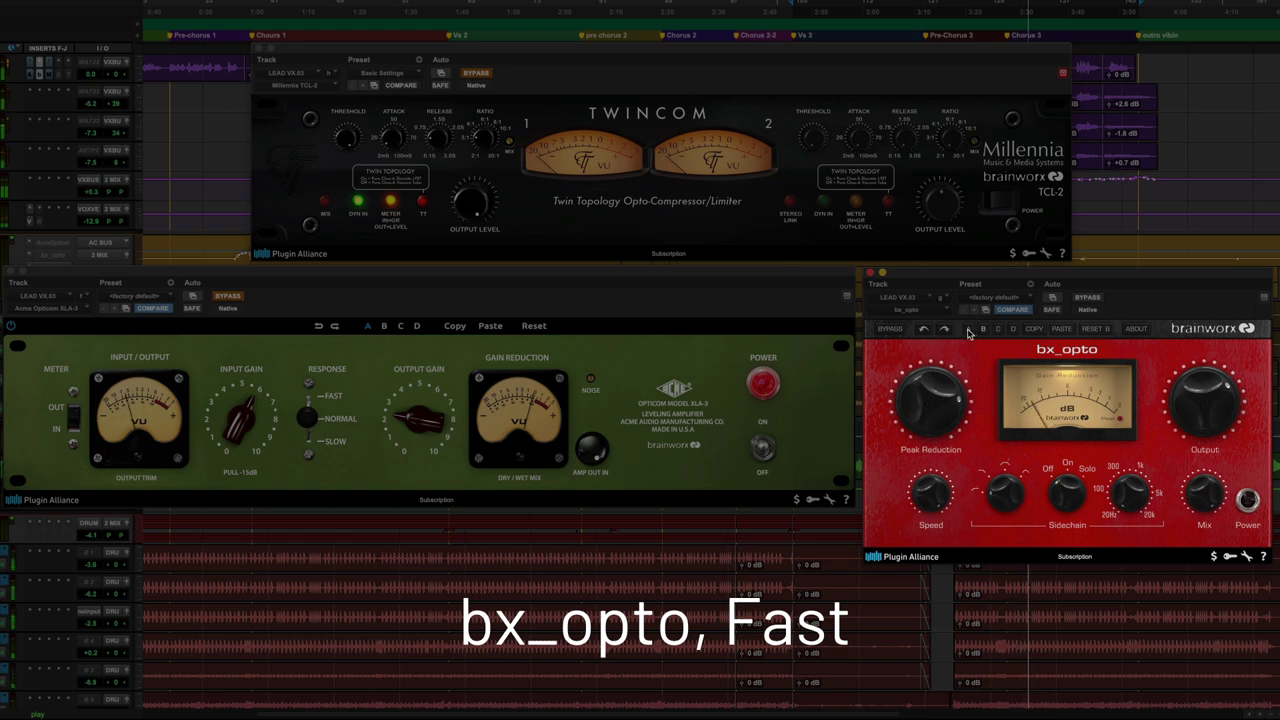
pyautogui.click(998, 331)
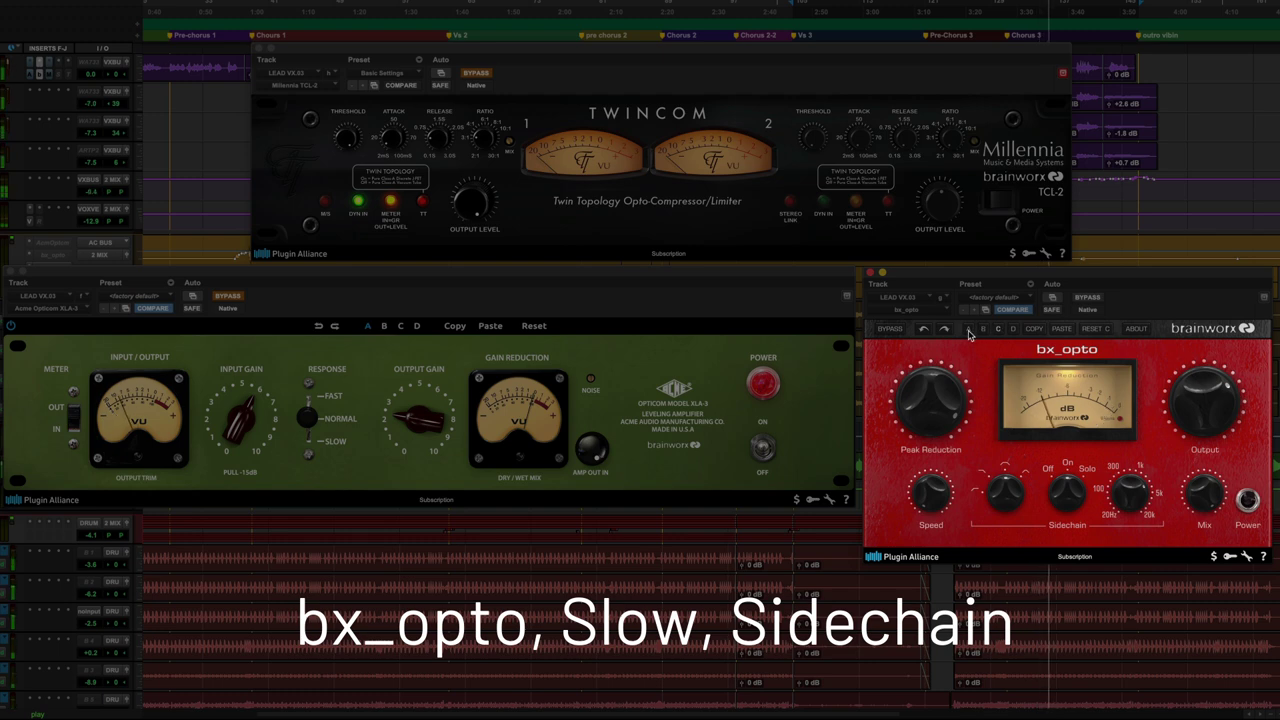
pyautogui.click(968, 331)
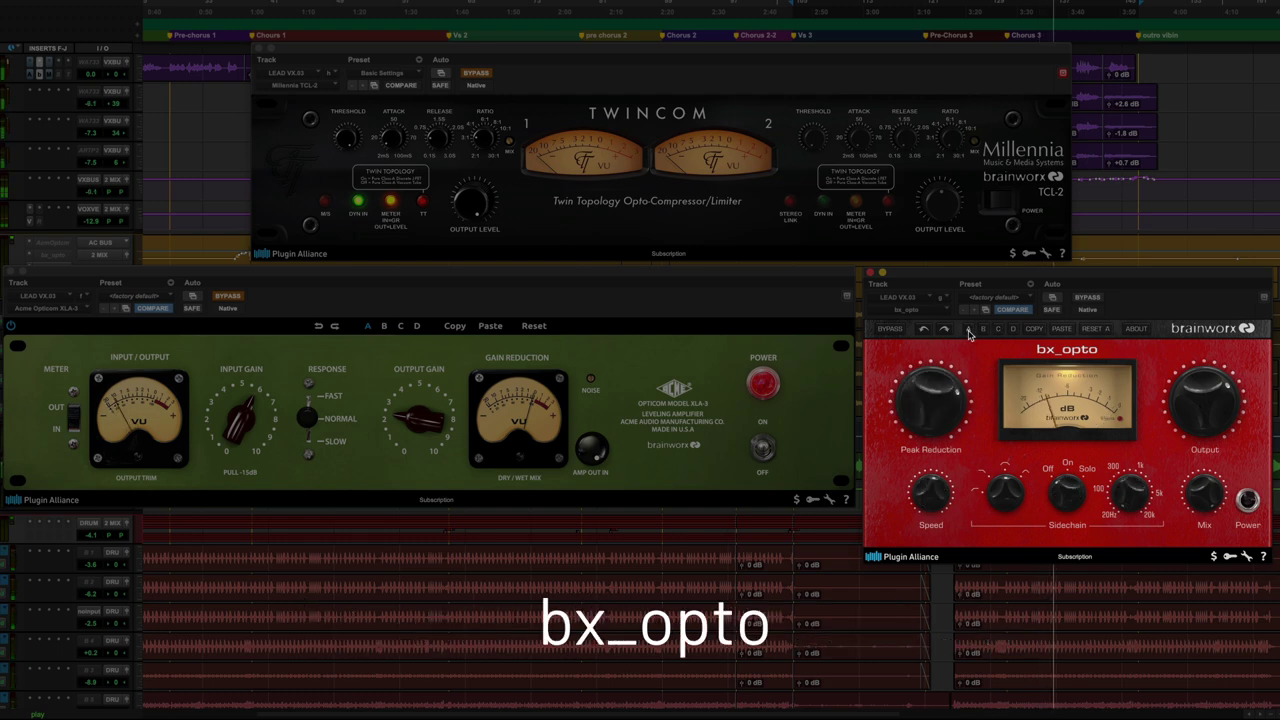
pyautogui.click(1087, 297)
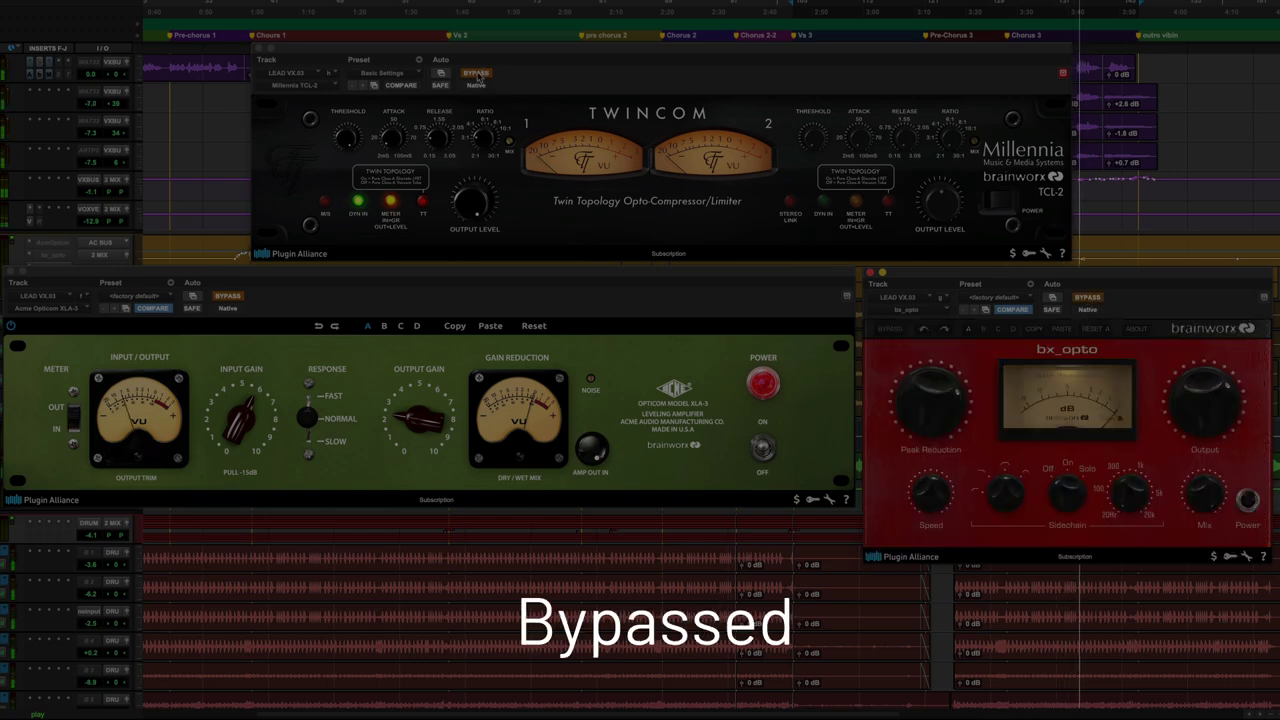
# Take the Millennia TCL-2 on the lead vocal out of bypass and load its Fast Settings Settings preset.
pyautogui.click(477, 75)
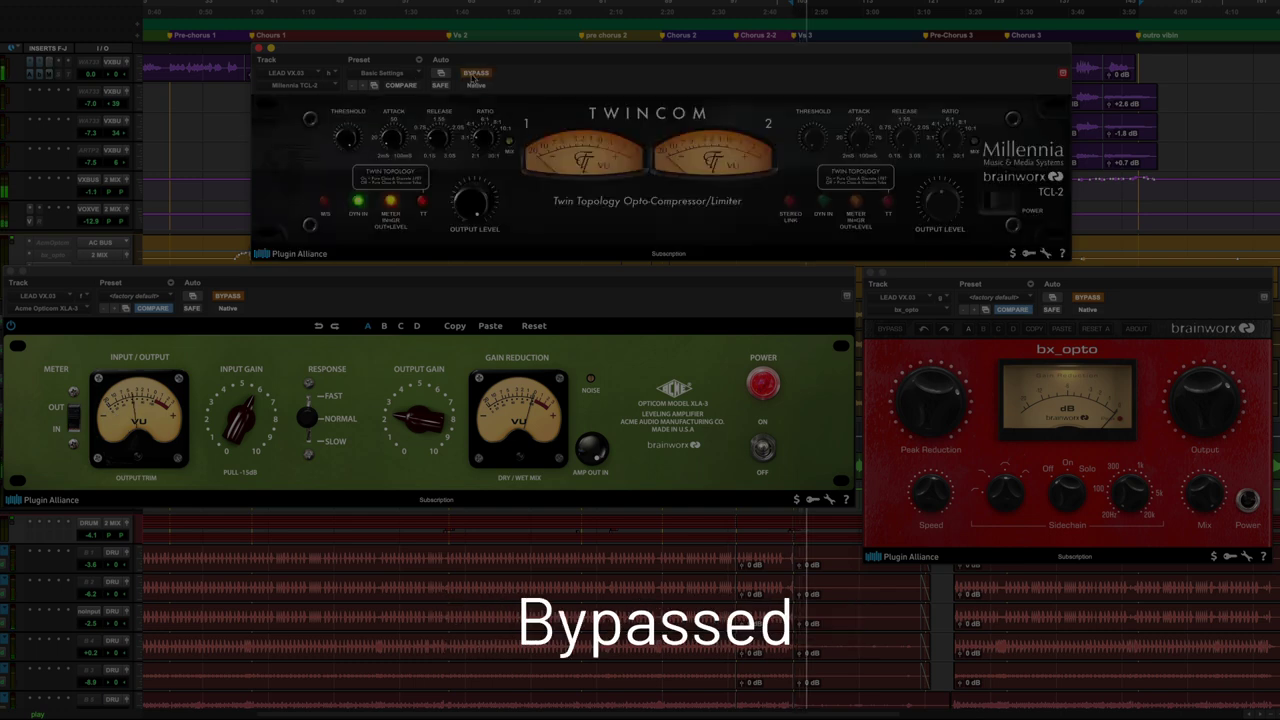
pyautogui.click(476, 74)
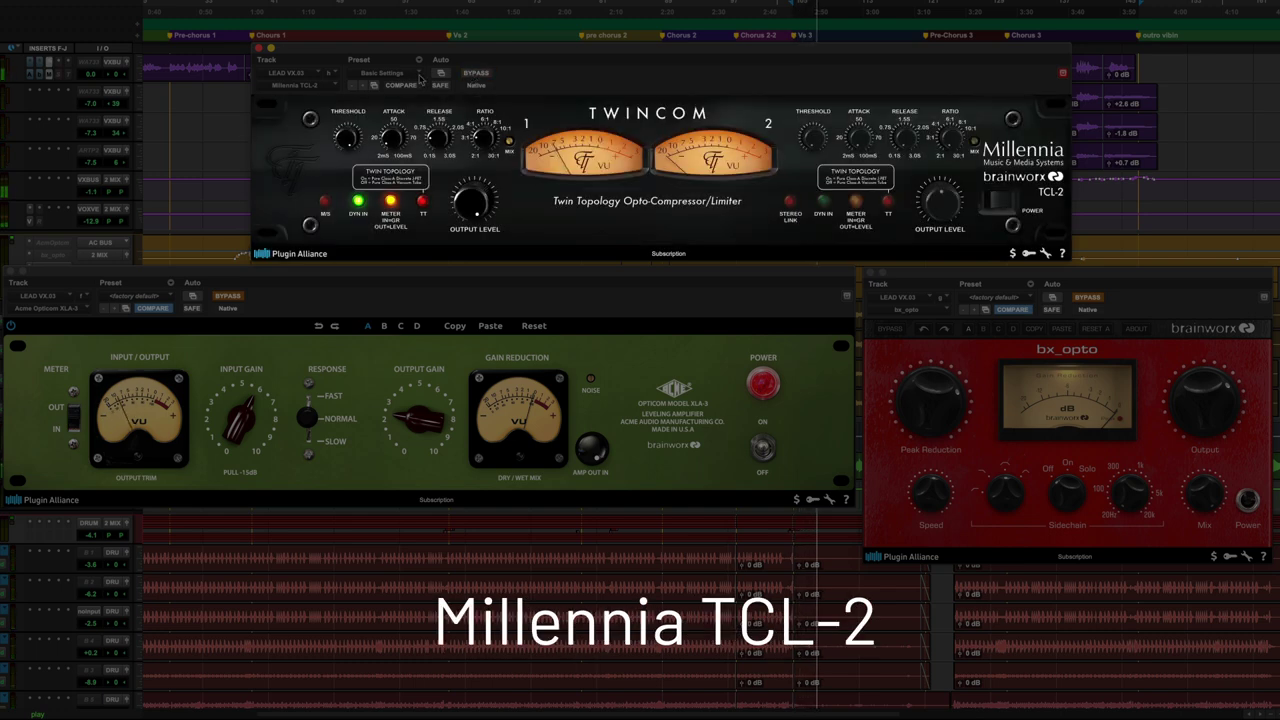
pyautogui.click(418, 75)
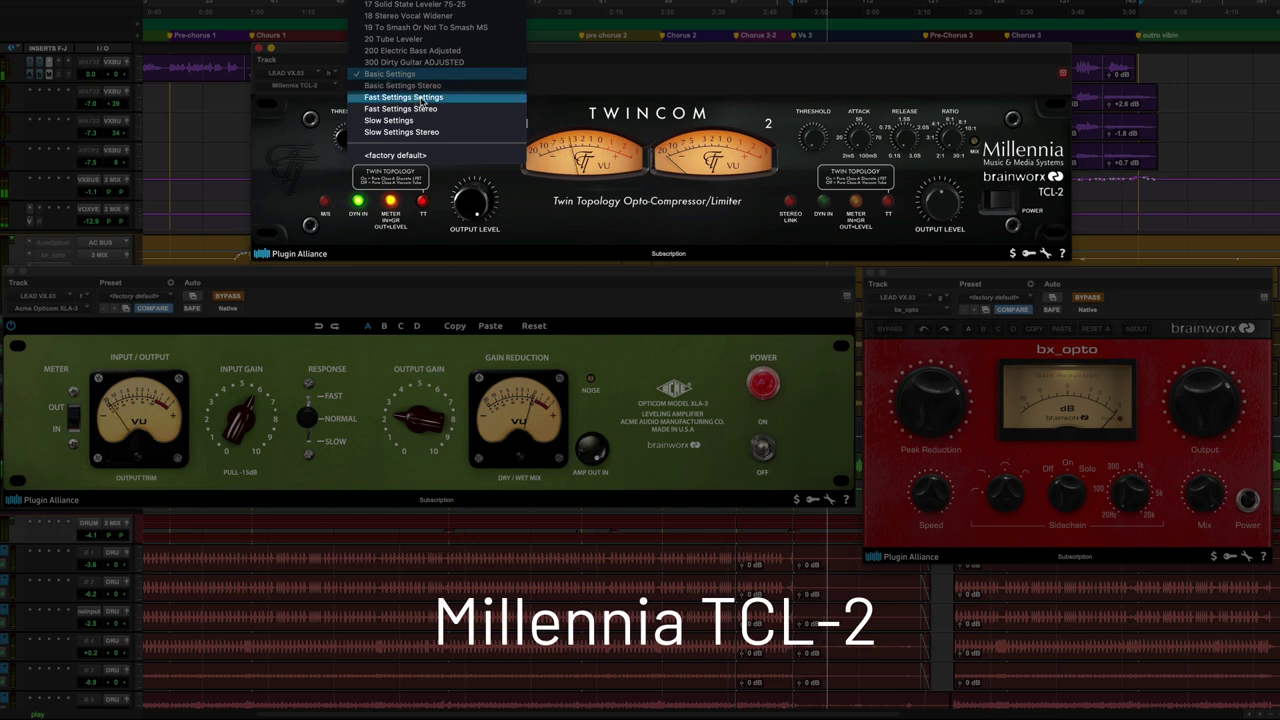
pyautogui.click(422, 99)
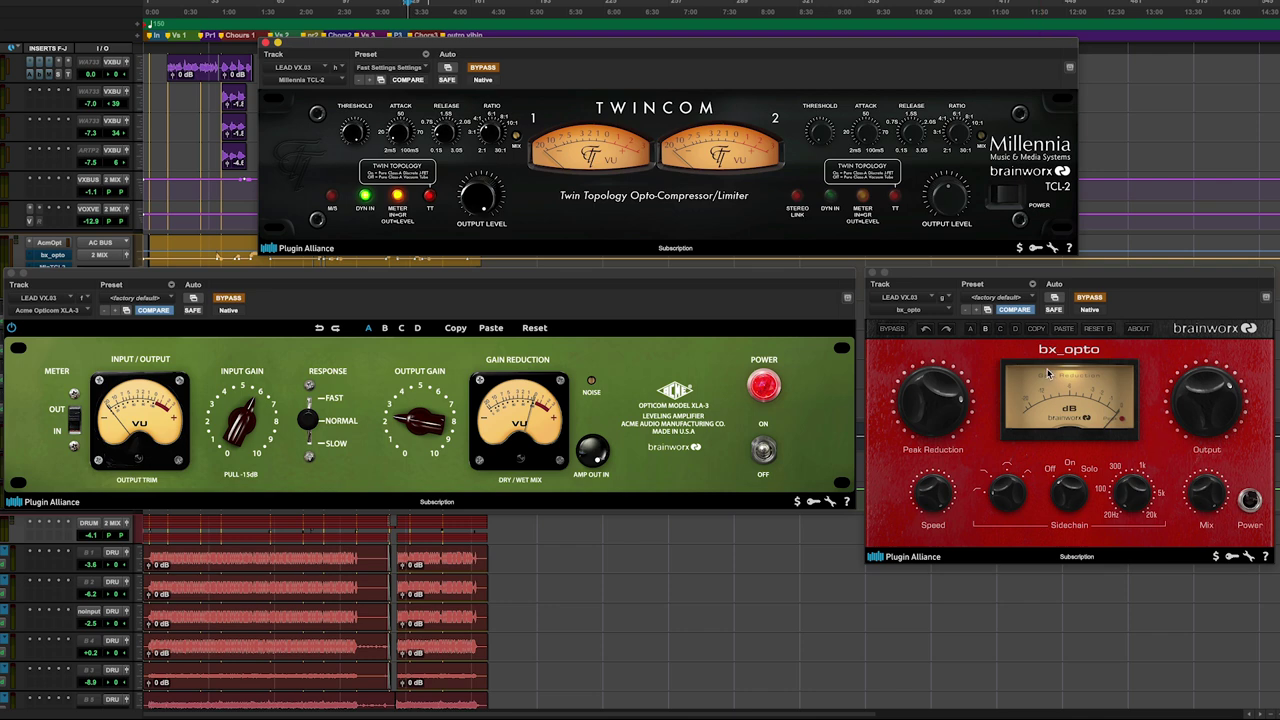
# Switch bx_opto to setting C on the lead vocal and A on AC BUS, and load the AC BUS TCL-2's Basic Settings preset.
pyautogui.click(999, 329)
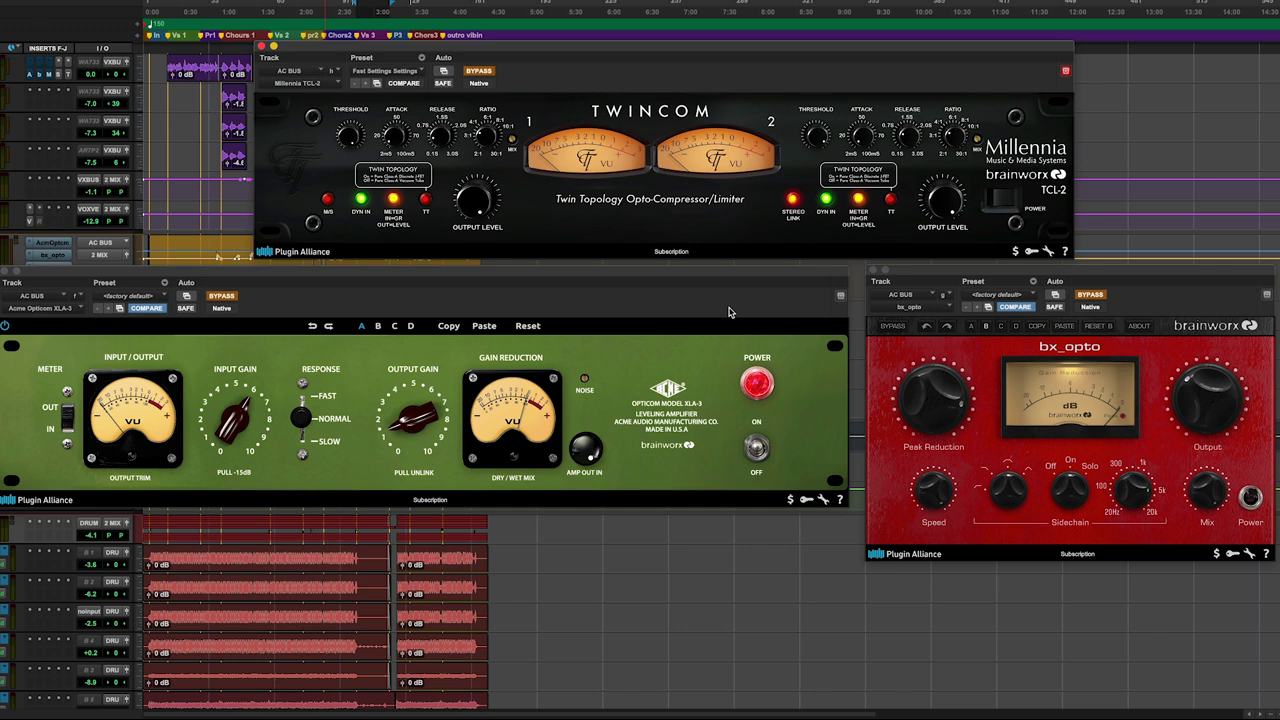
pyautogui.click(971, 326)
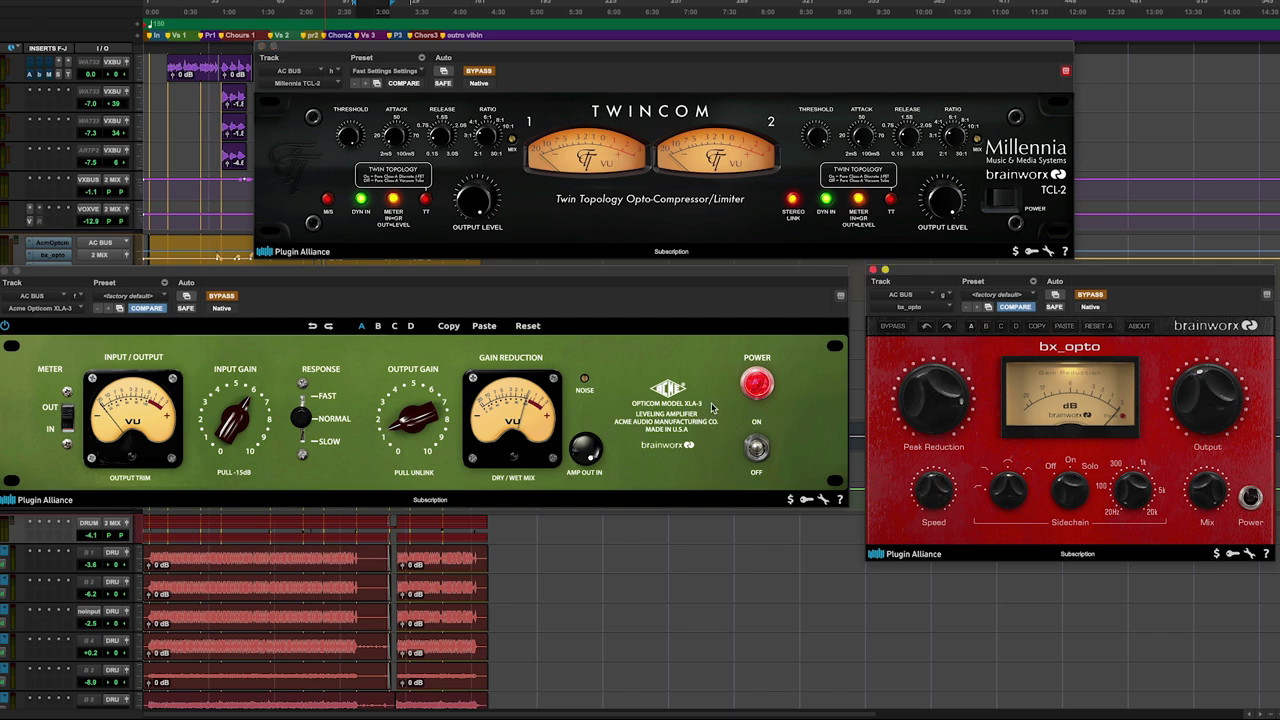
pyautogui.click(412, 74)
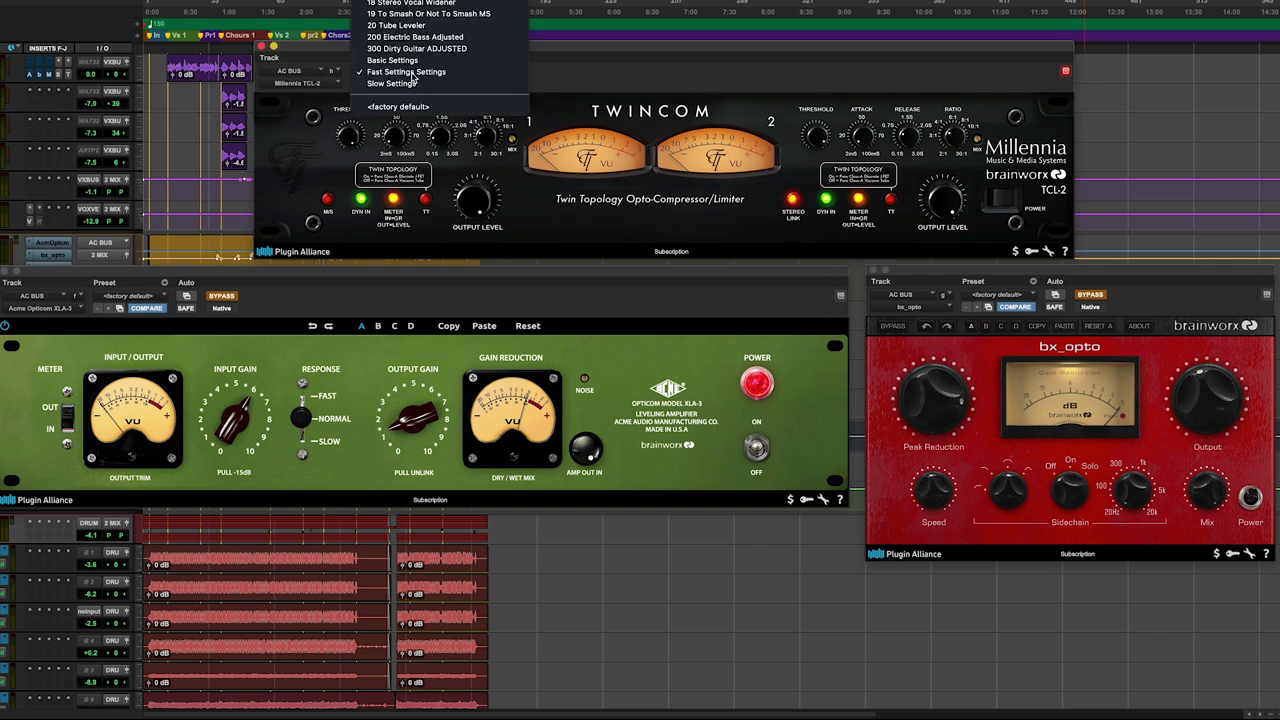
pyautogui.click(410, 66)
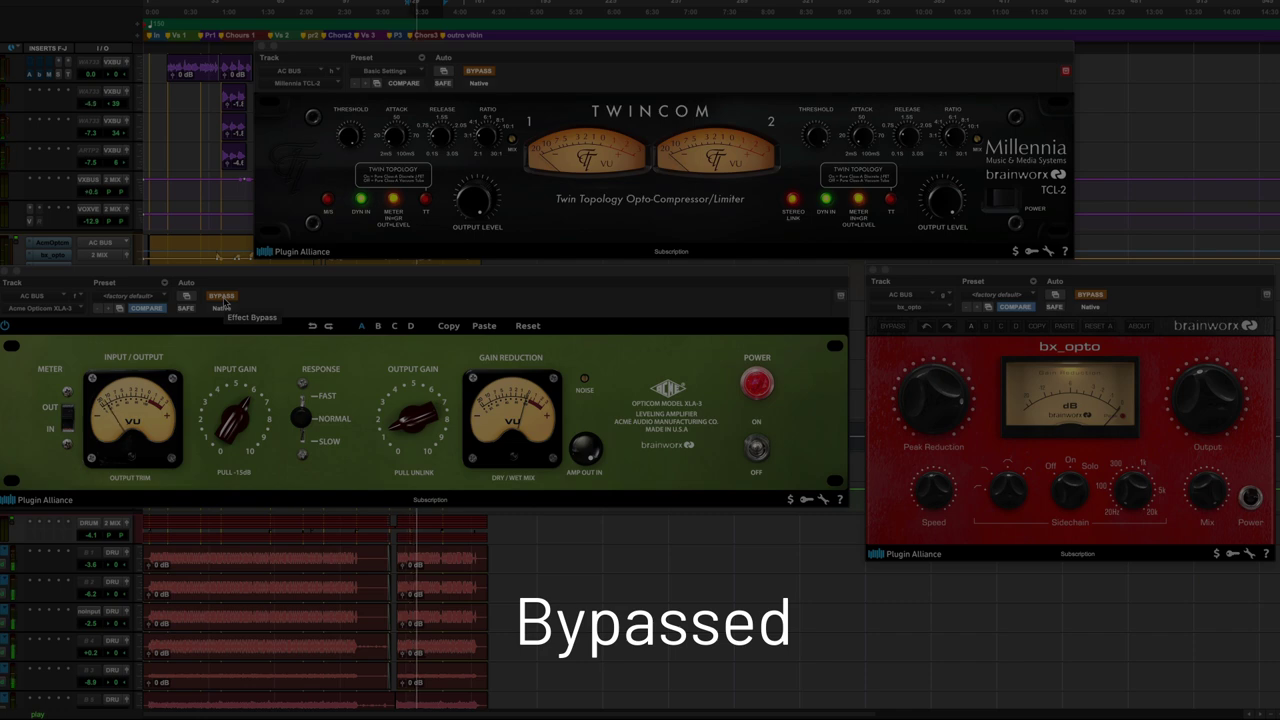
# Audition the Opticom XLA-3 on AC BUS, comparing settings A and B, and bypass it again on A.
pyautogui.click(222, 296)
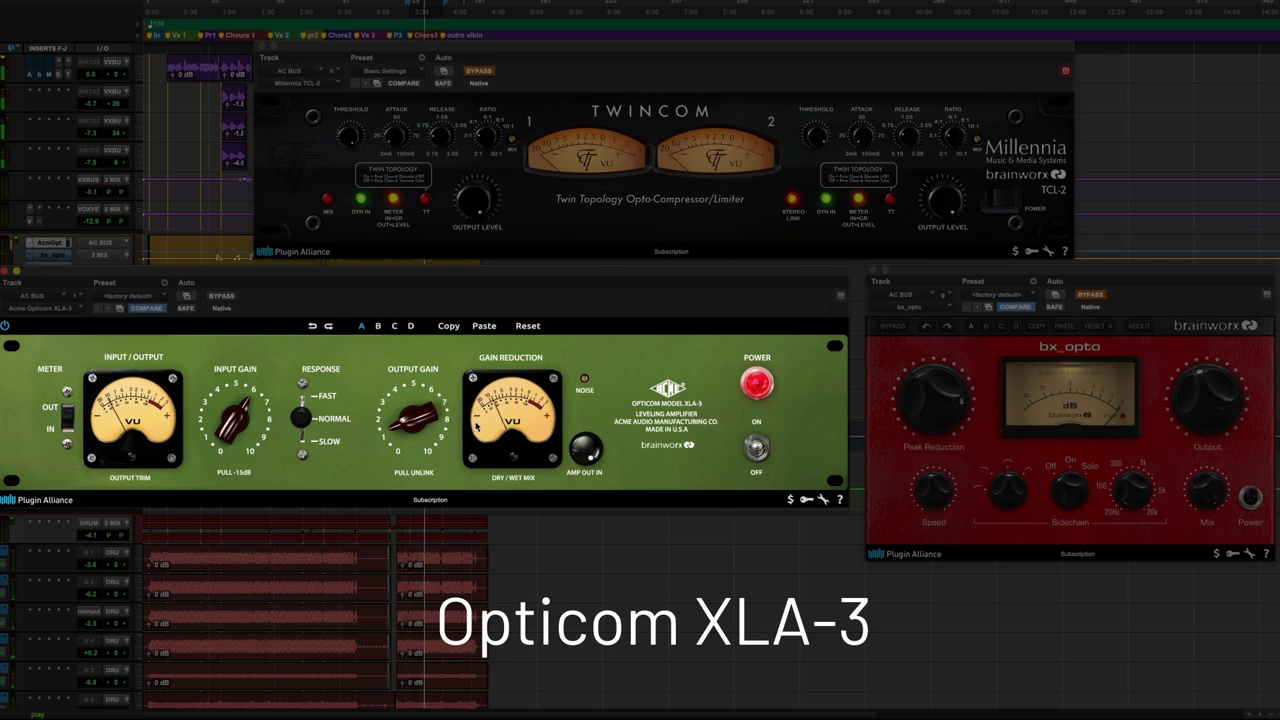
pyautogui.click(379, 327)
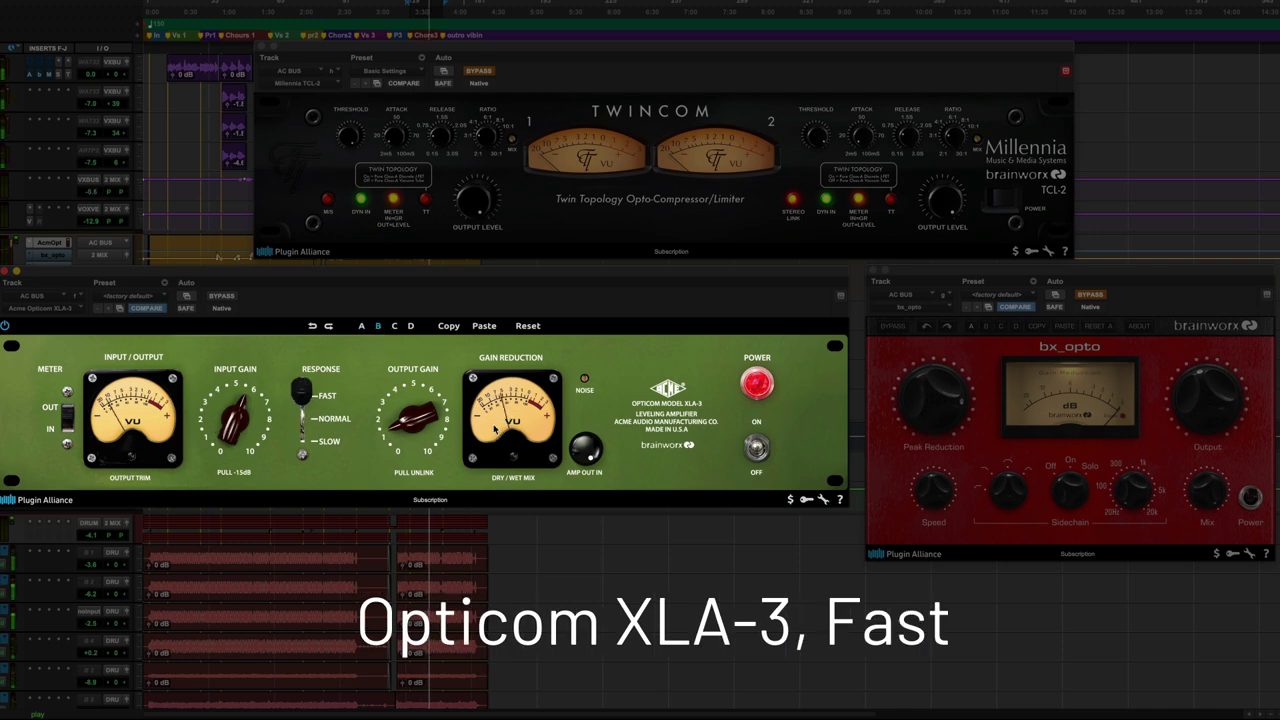
pyautogui.click(363, 327)
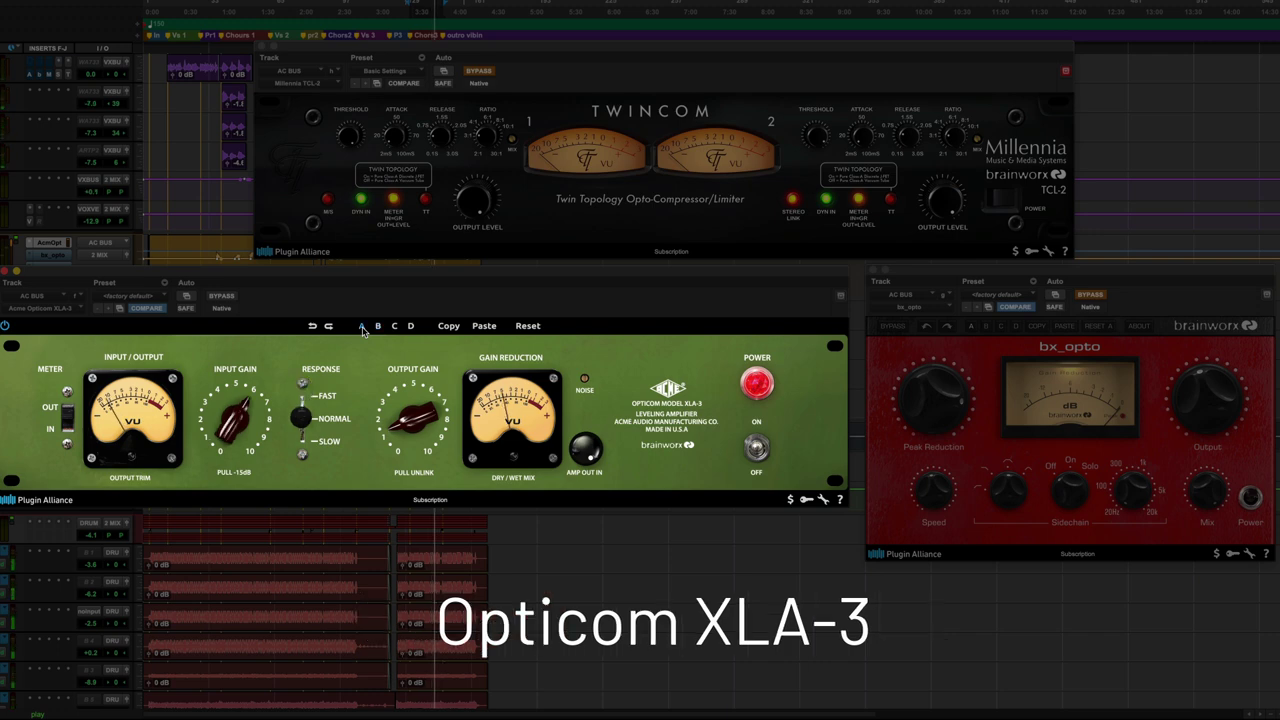
pyautogui.click(224, 296)
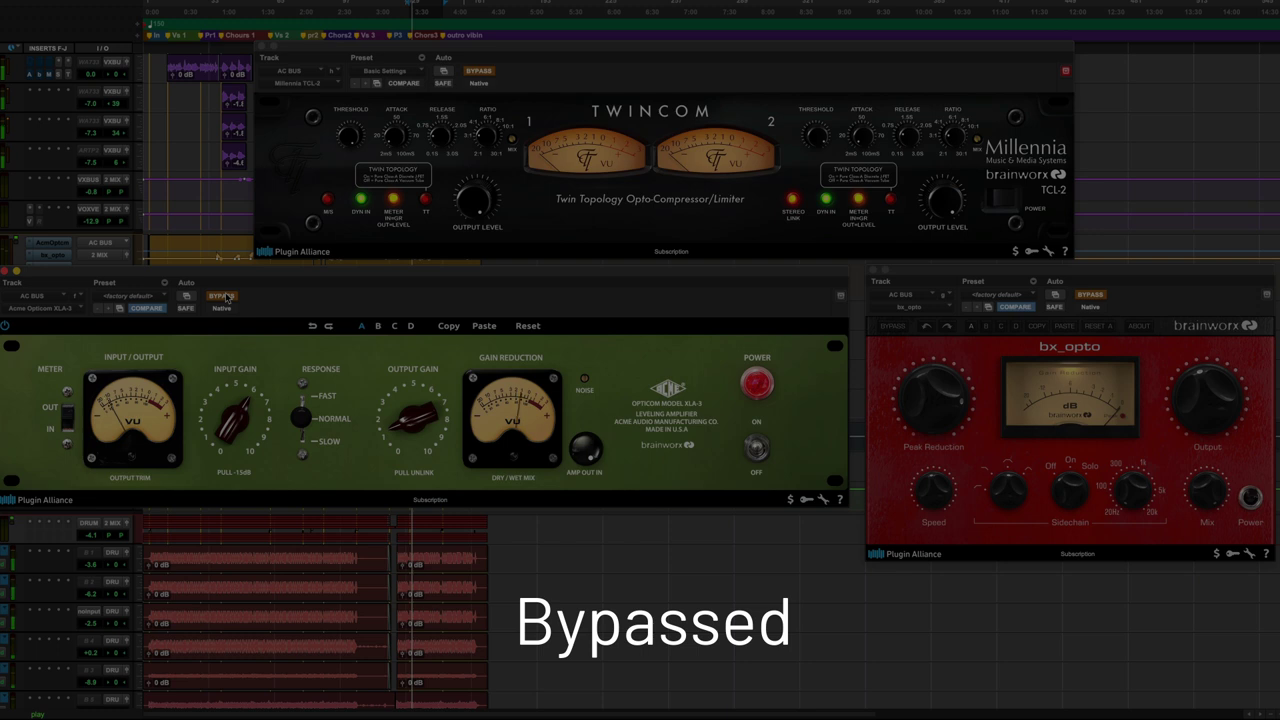
# Audition bx_opto on AC BUS with settings A and B, and bypass it again.
pyautogui.click(1092, 296)
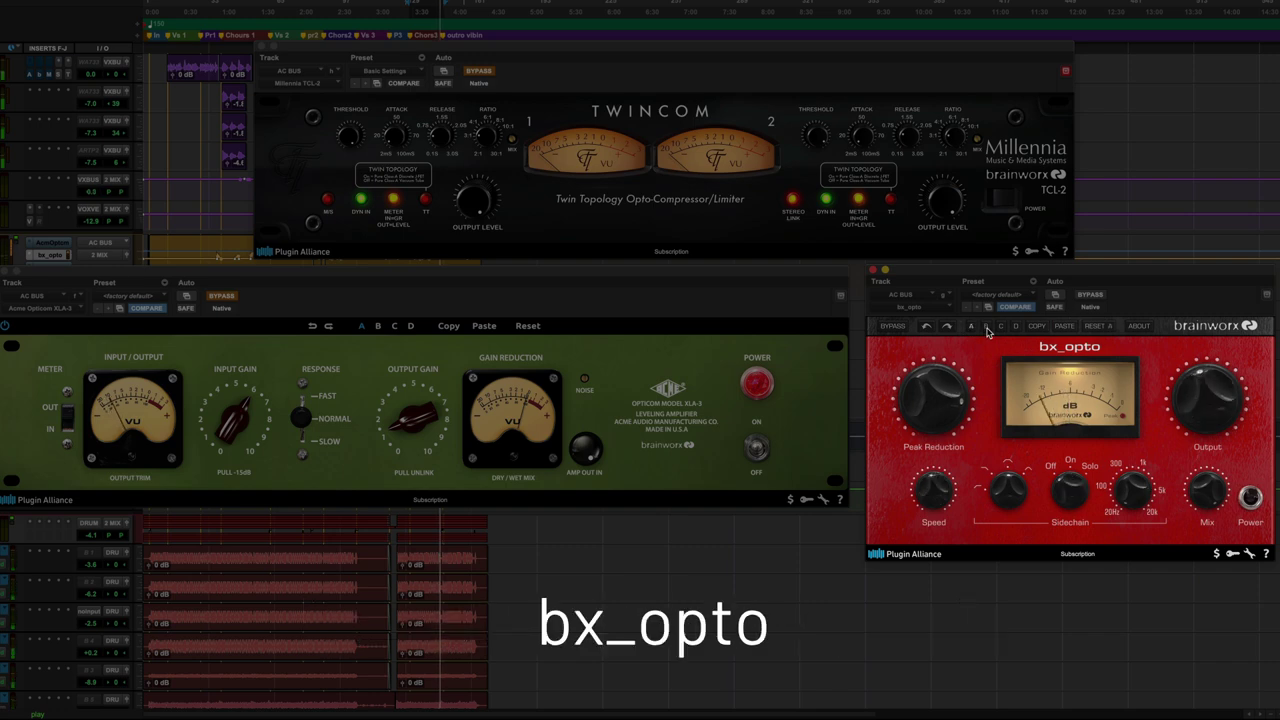
pyautogui.click(987, 327)
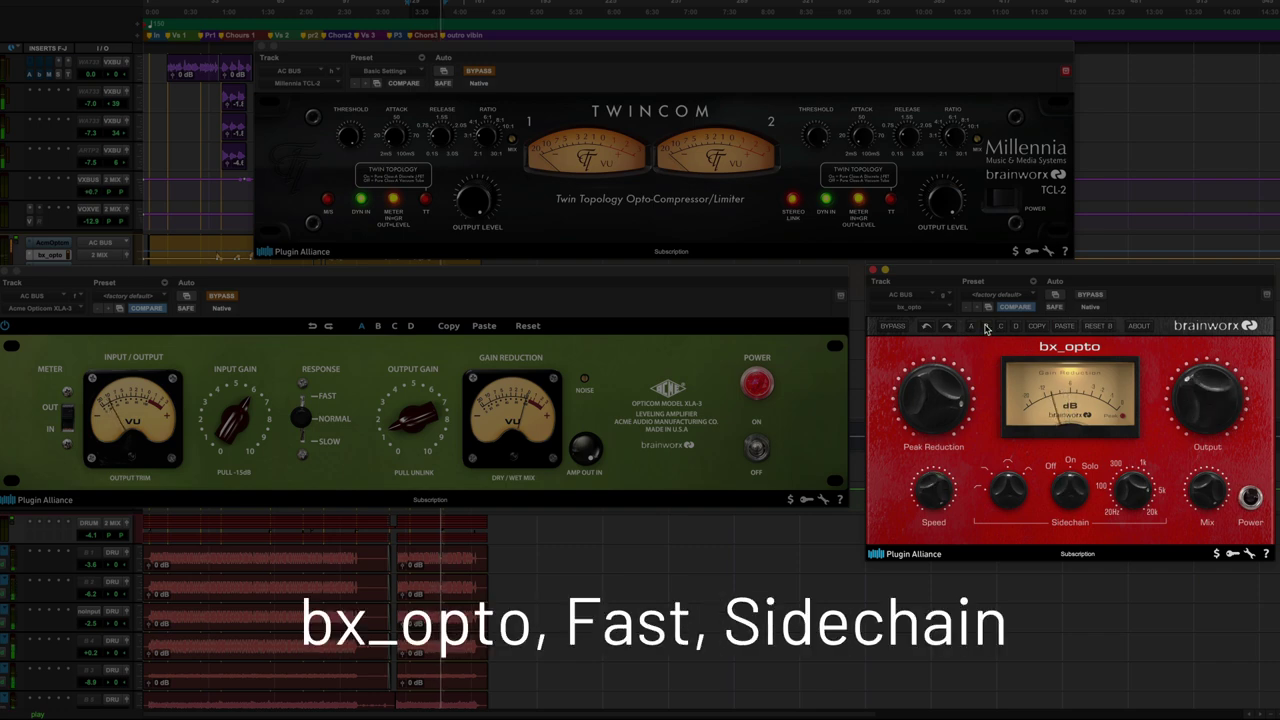
pyautogui.click(1090, 295)
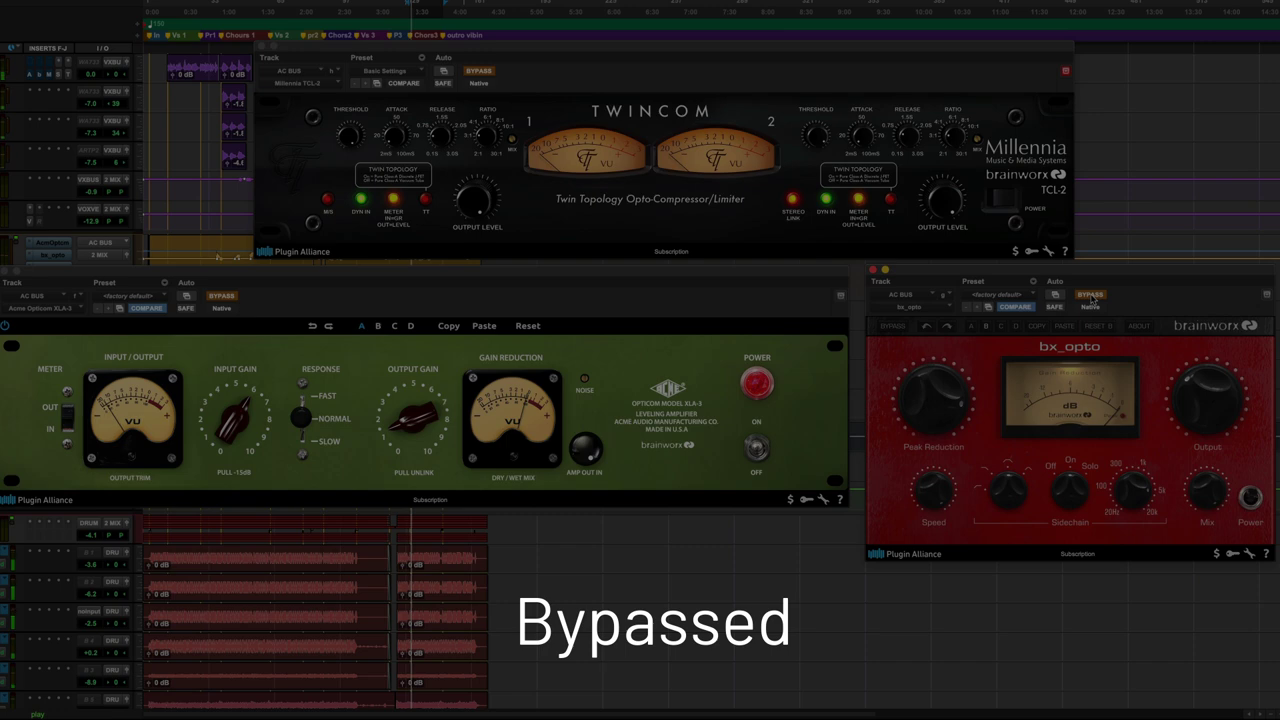
# Audition the Millennia TCL-2 on AC BUS, comparing the Basic Settings and Fast Settings Settings presets, and bypass it again on Basic Settings.
pyautogui.click(477, 74)
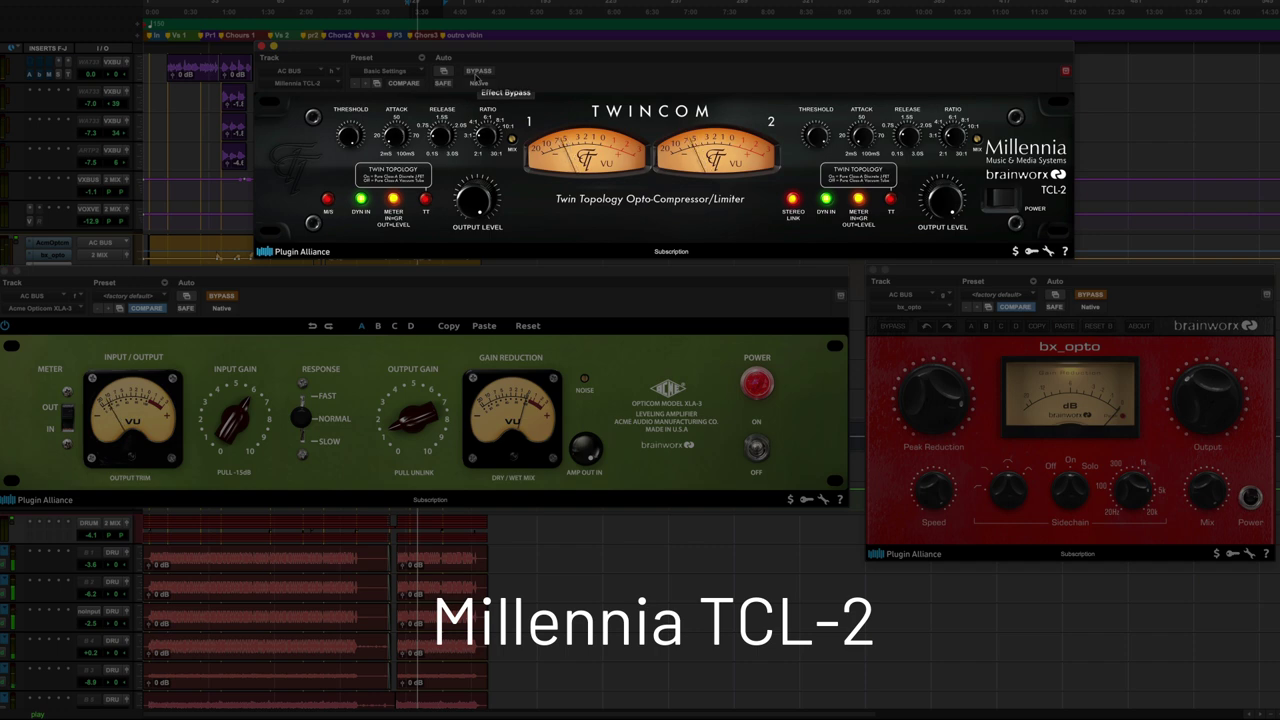
pyautogui.click(413, 74)
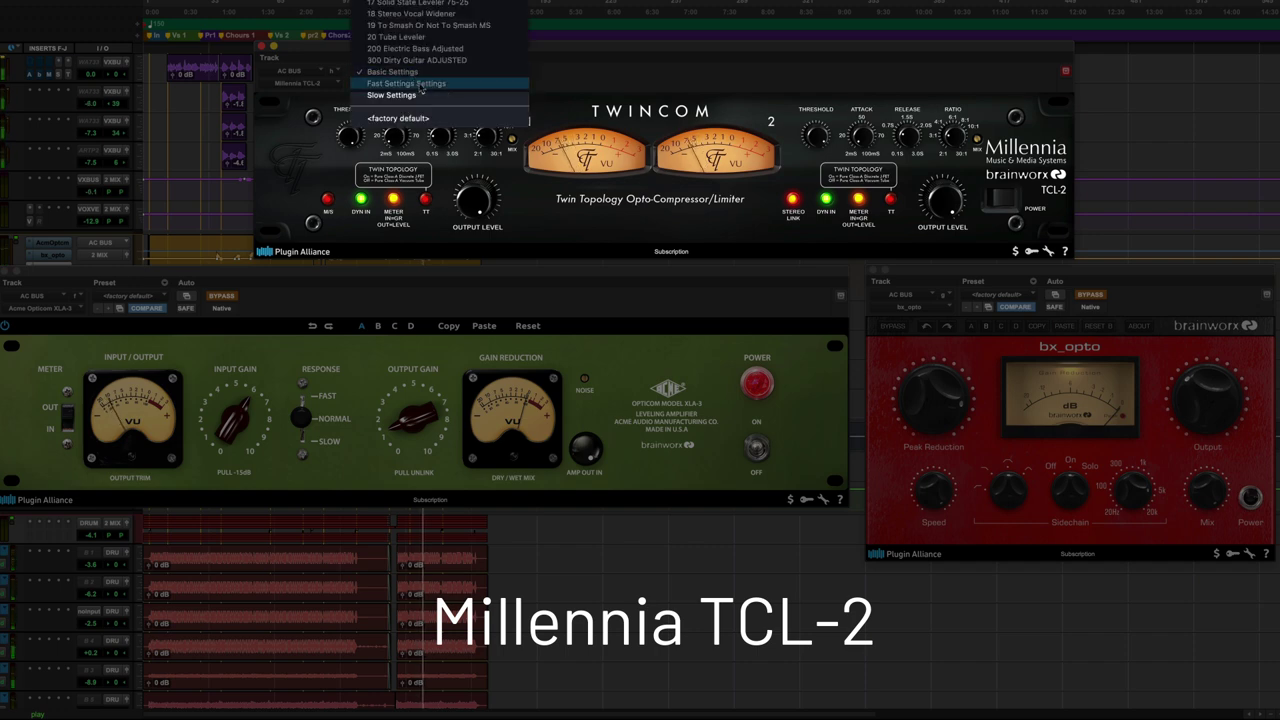
pyautogui.click(420, 84)
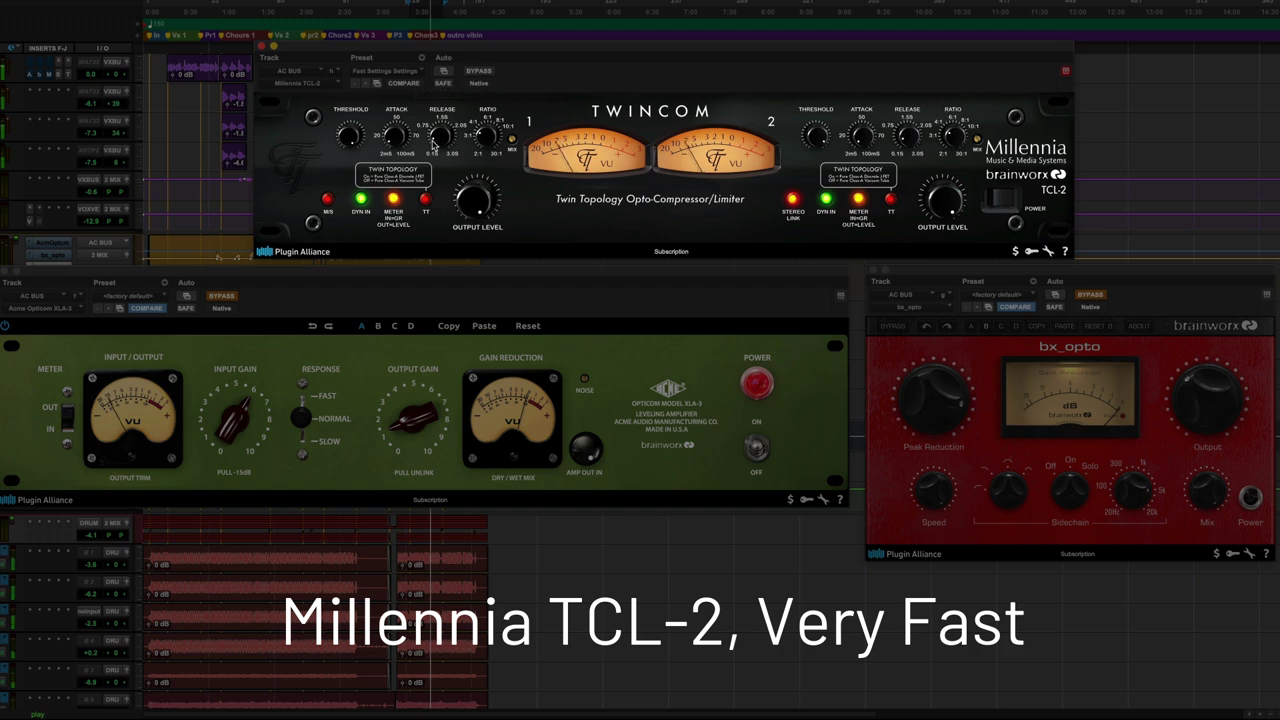
pyautogui.click(398, 71)
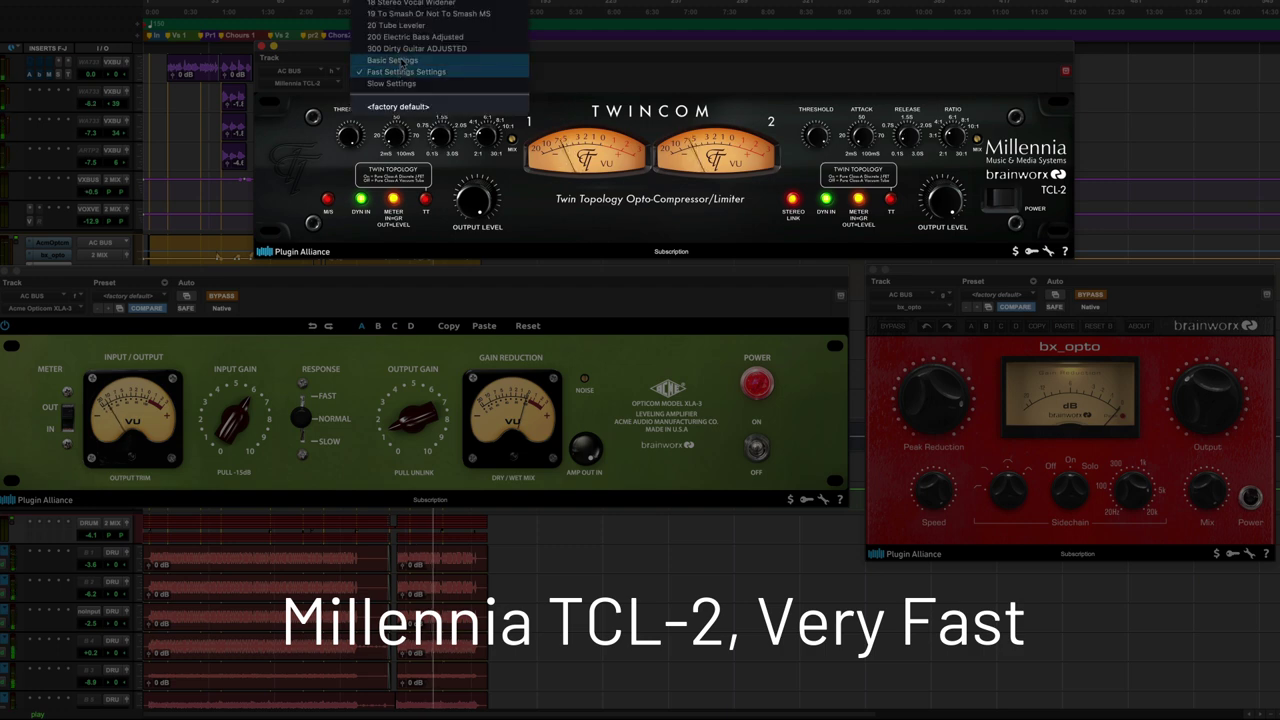
pyautogui.click(446, 80)
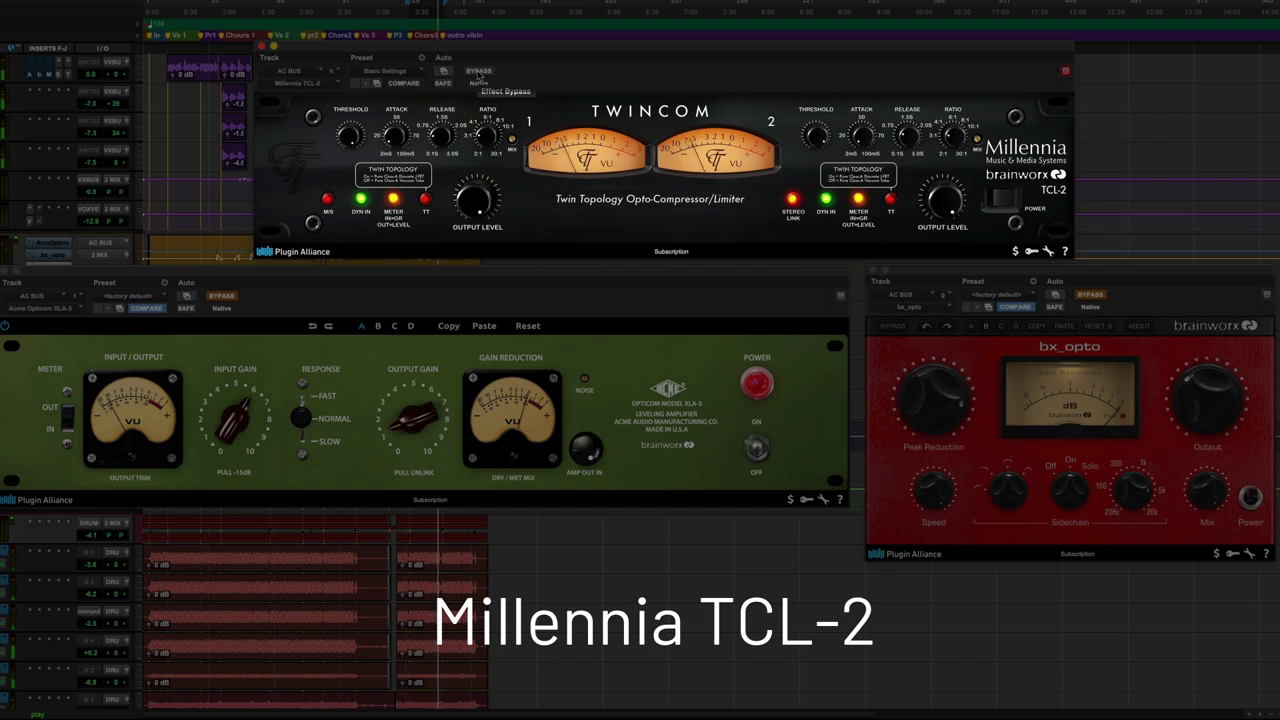
pyautogui.click(479, 71)
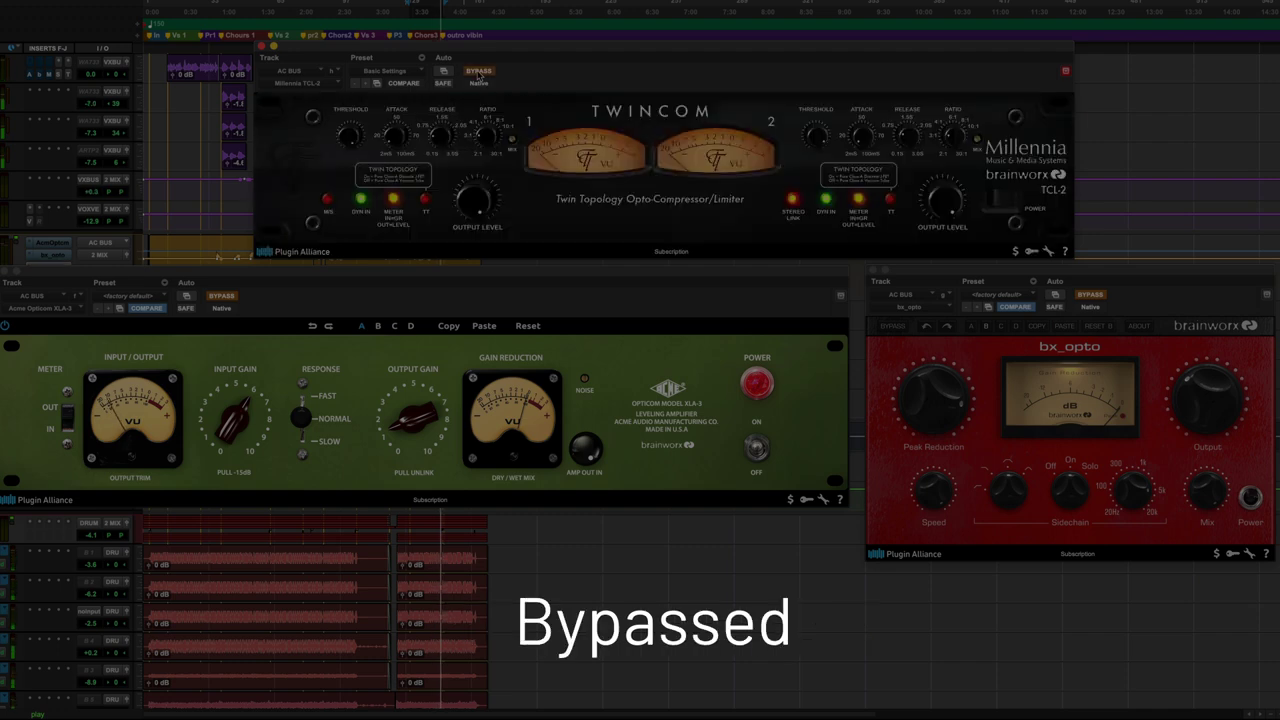
# Audition the Opticom XLA-3 on AC BUS, raising the input gain of setting A to about 7.5 and comparing it with setting B.
pyautogui.click(219, 297)
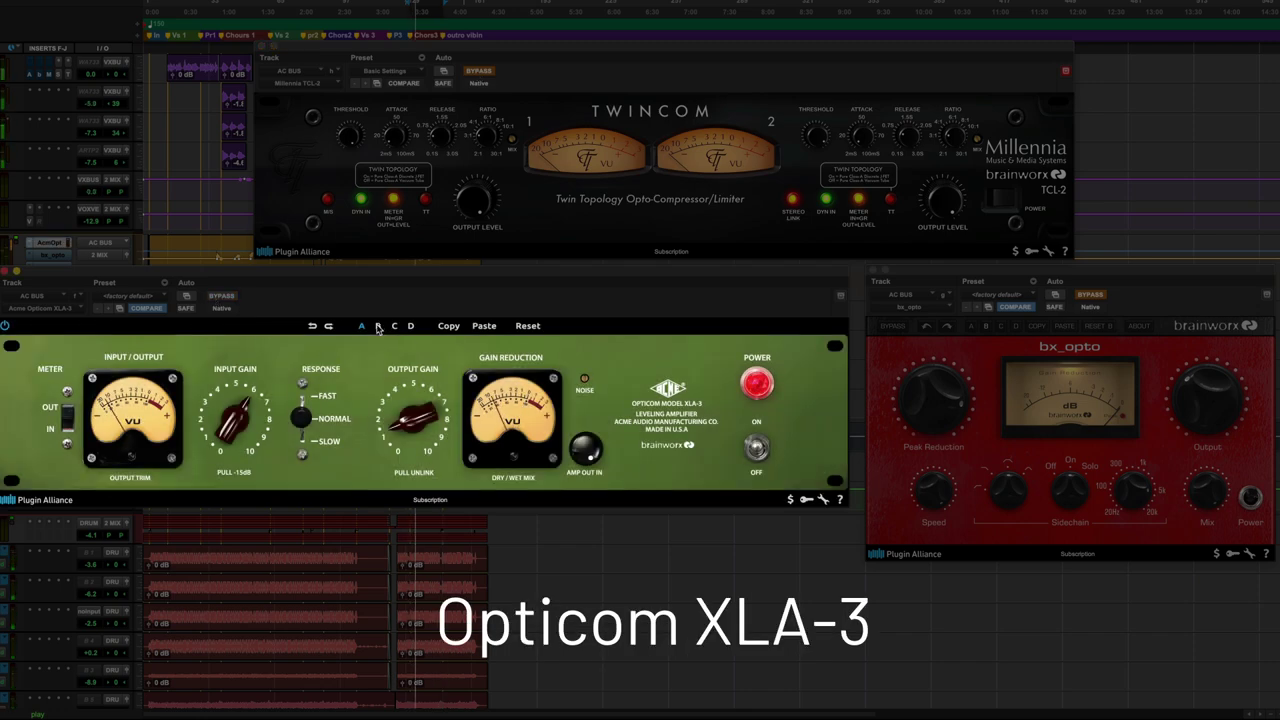
pyautogui.moveTo(230, 441); pyautogui.dragTo(232, 410)
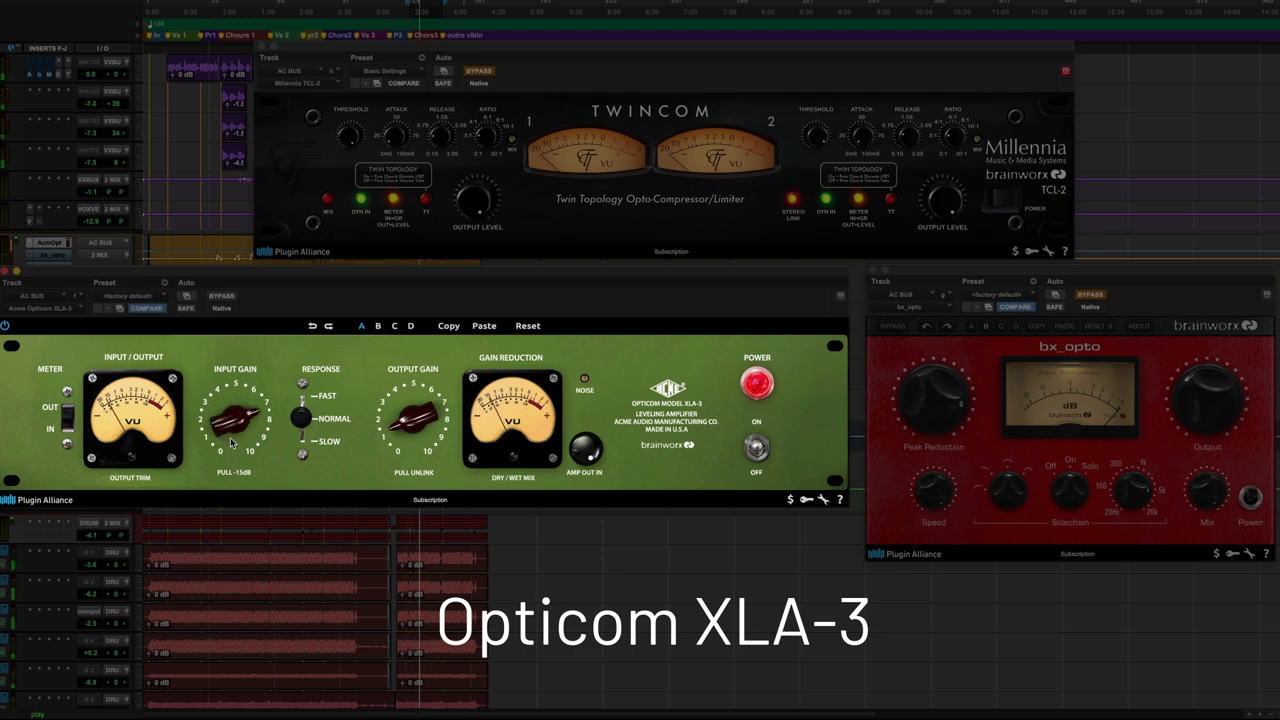
pyautogui.click(378, 328)
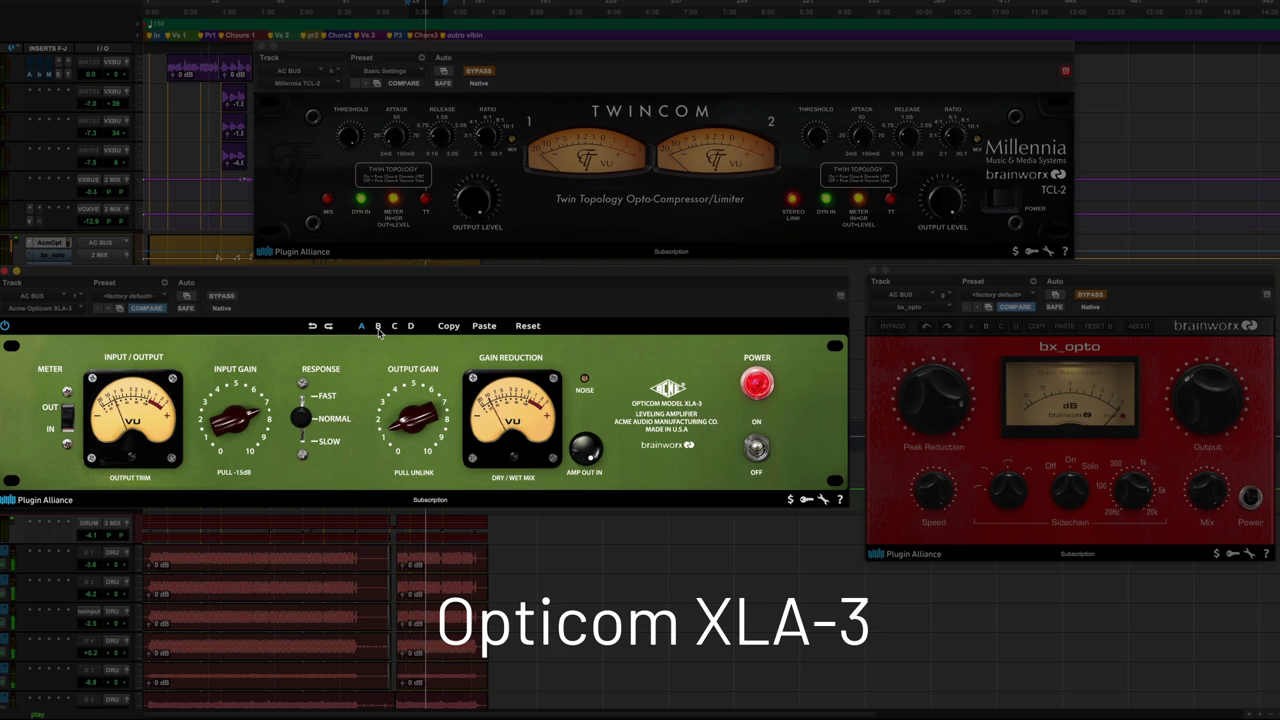
pyautogui.moveTo(224, 428); pyautogui.dragTo(224, 427)
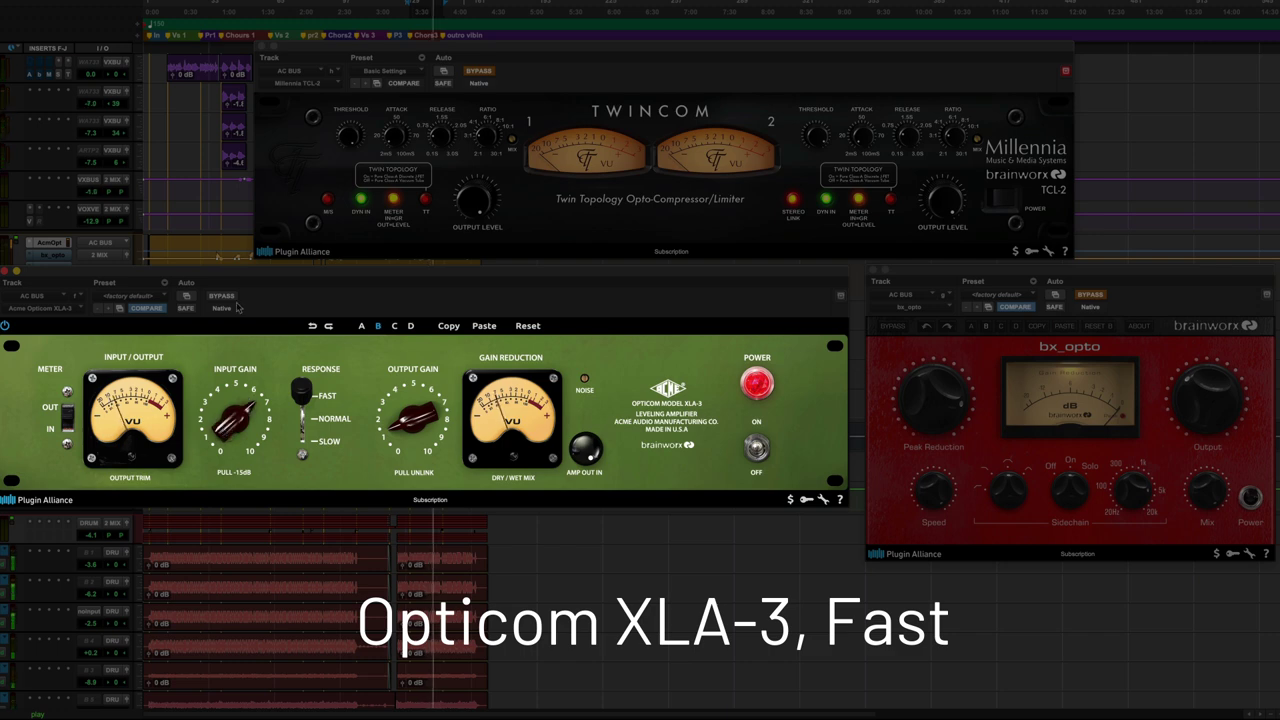
# Audition bx_opto on AC BUS with setting B, and compare the Millennia TCL-2's Basic Settings and Fast Settings Settings presets.
pyautogui.click(1095, 296)
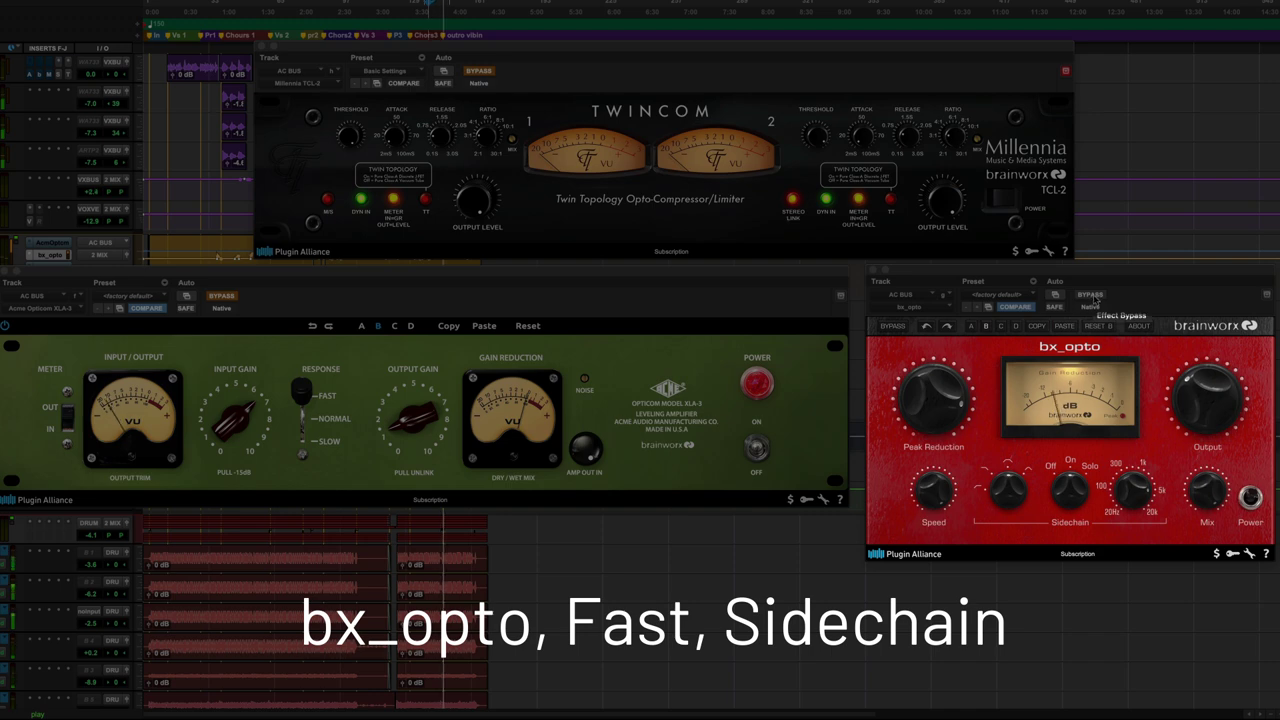
pyautogui.click(1095, 296)
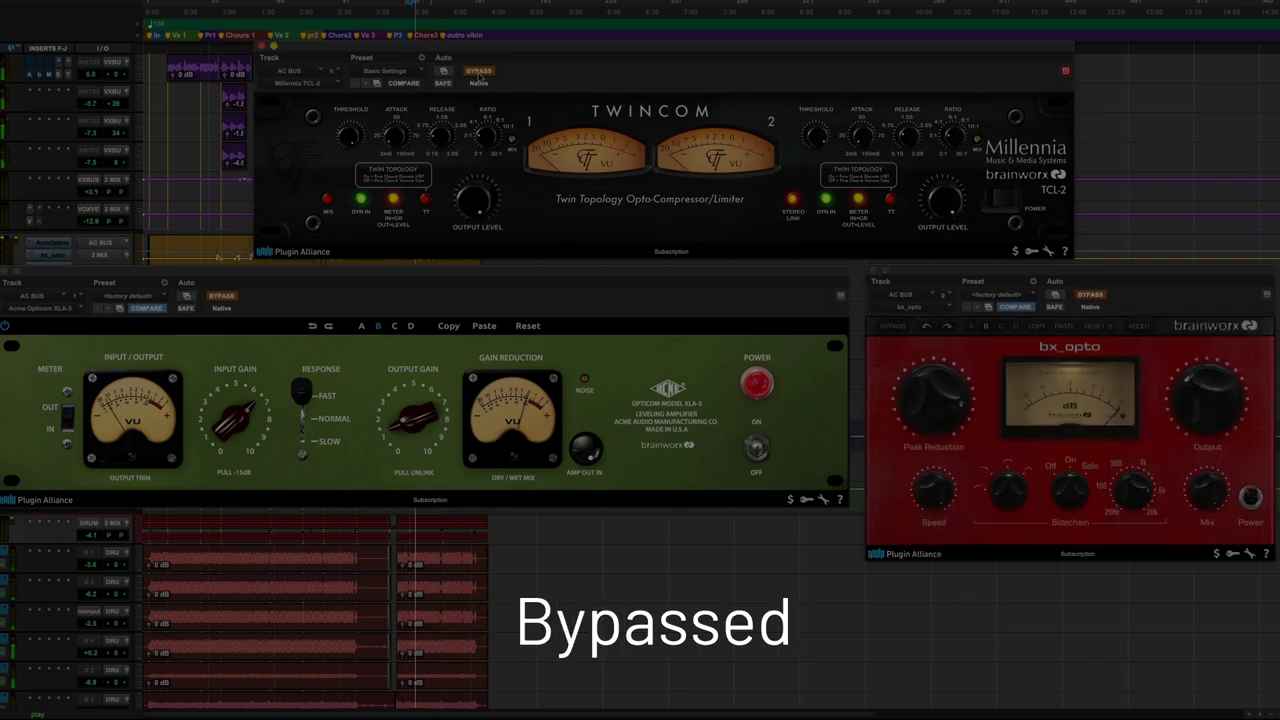
pyautogui.click(480, 74)
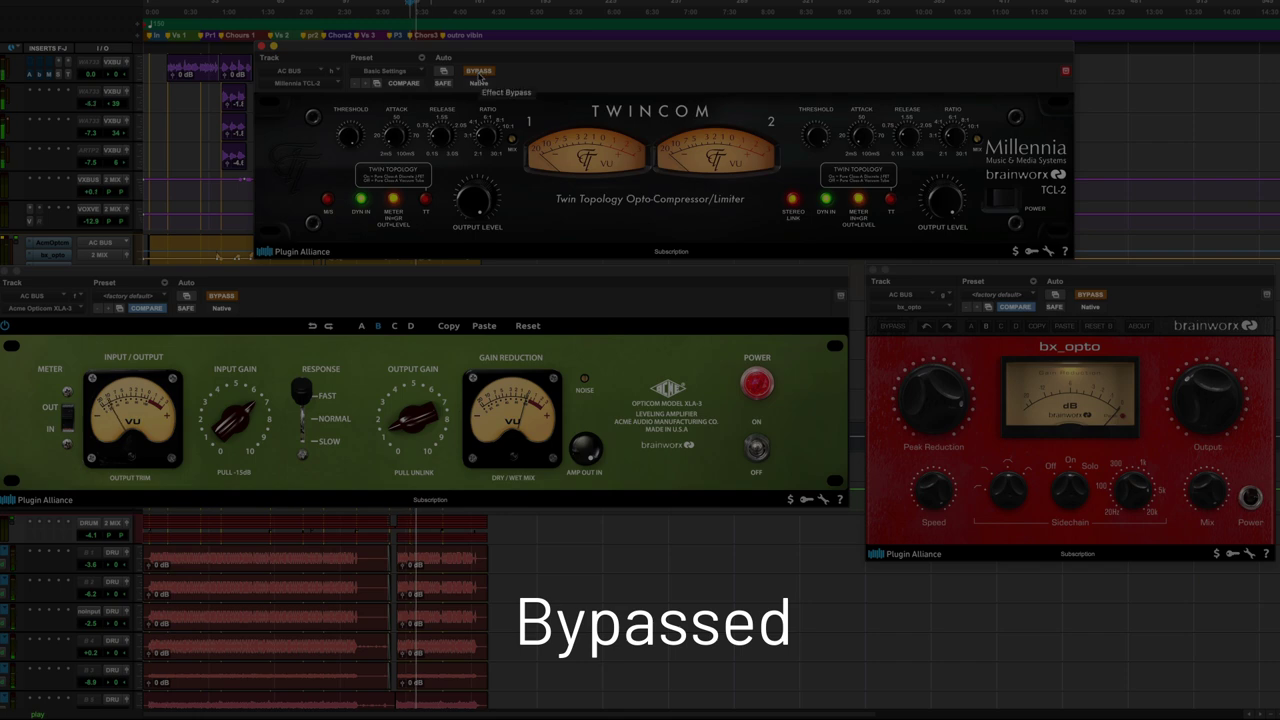
pyautogui.click(479, 74)
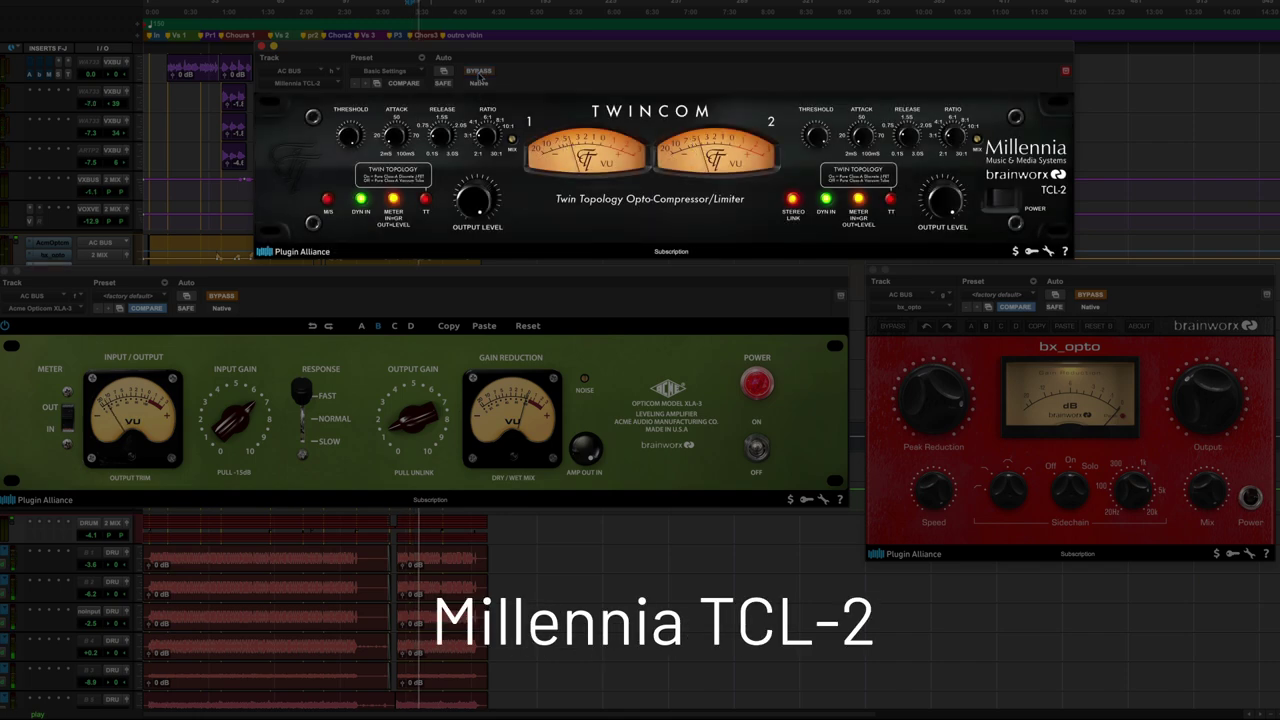
pyautogui.click(411, 75)
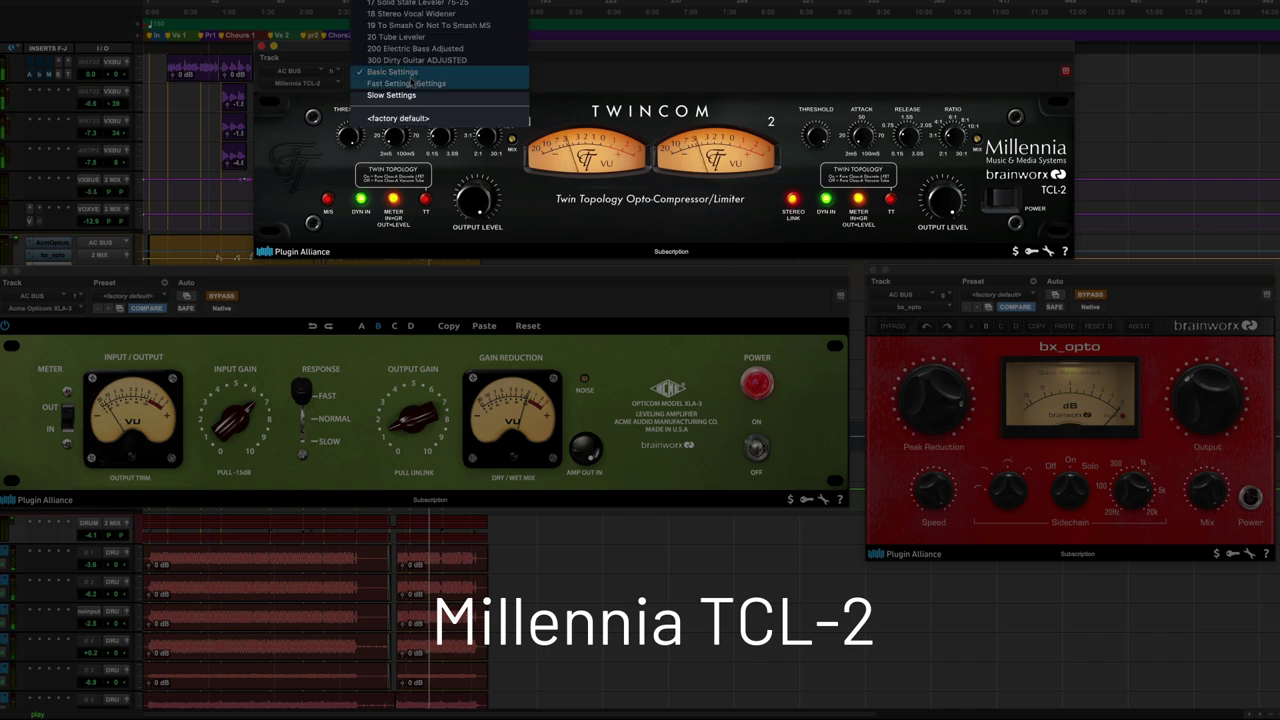
pyautogui.click(410, 84)
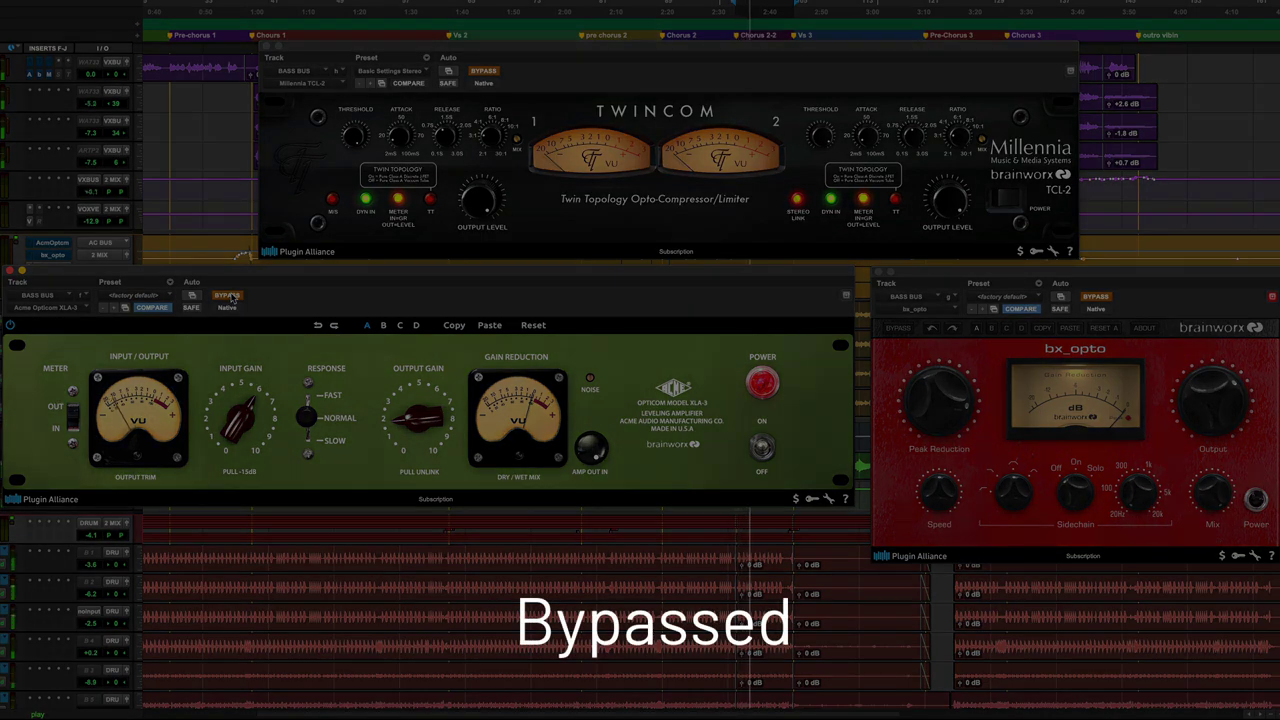
# Audition the Opticom XLA-3 on BASS BUS with settings A, B and C against bypass, and leave it bypassed on B.
pyautogui.click(228, 296)
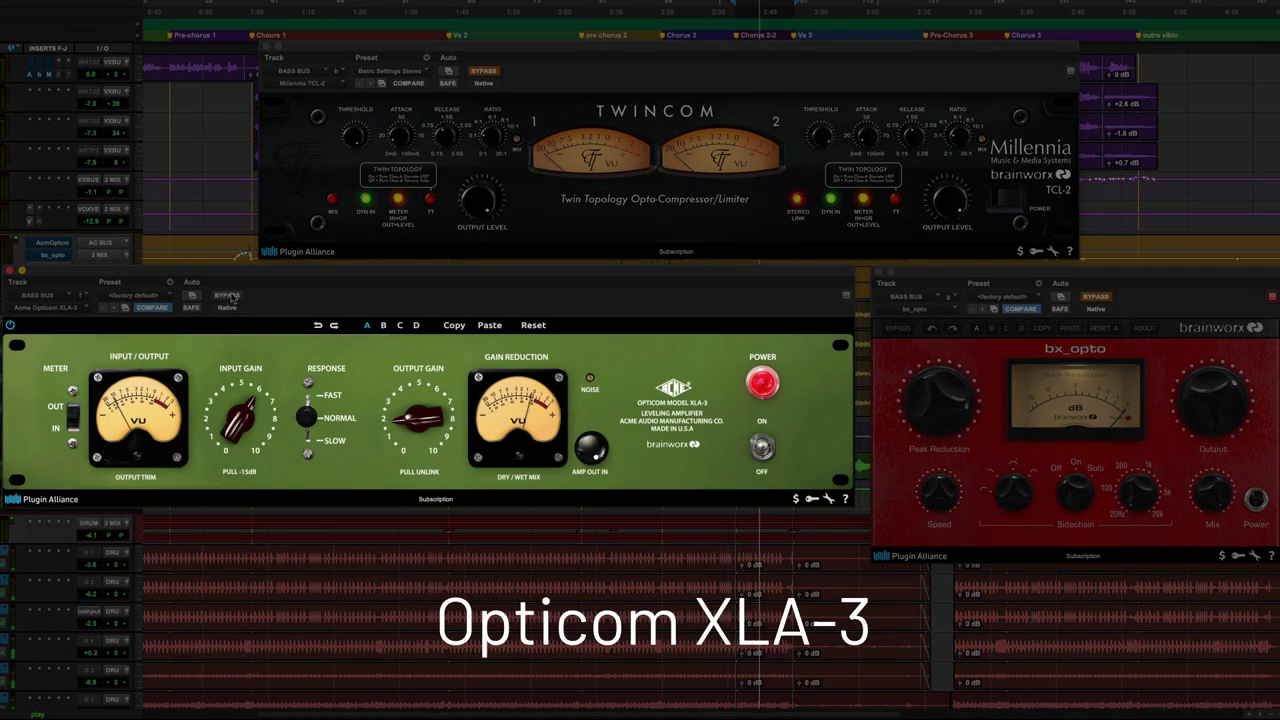
pyautogui.click(382, 325)
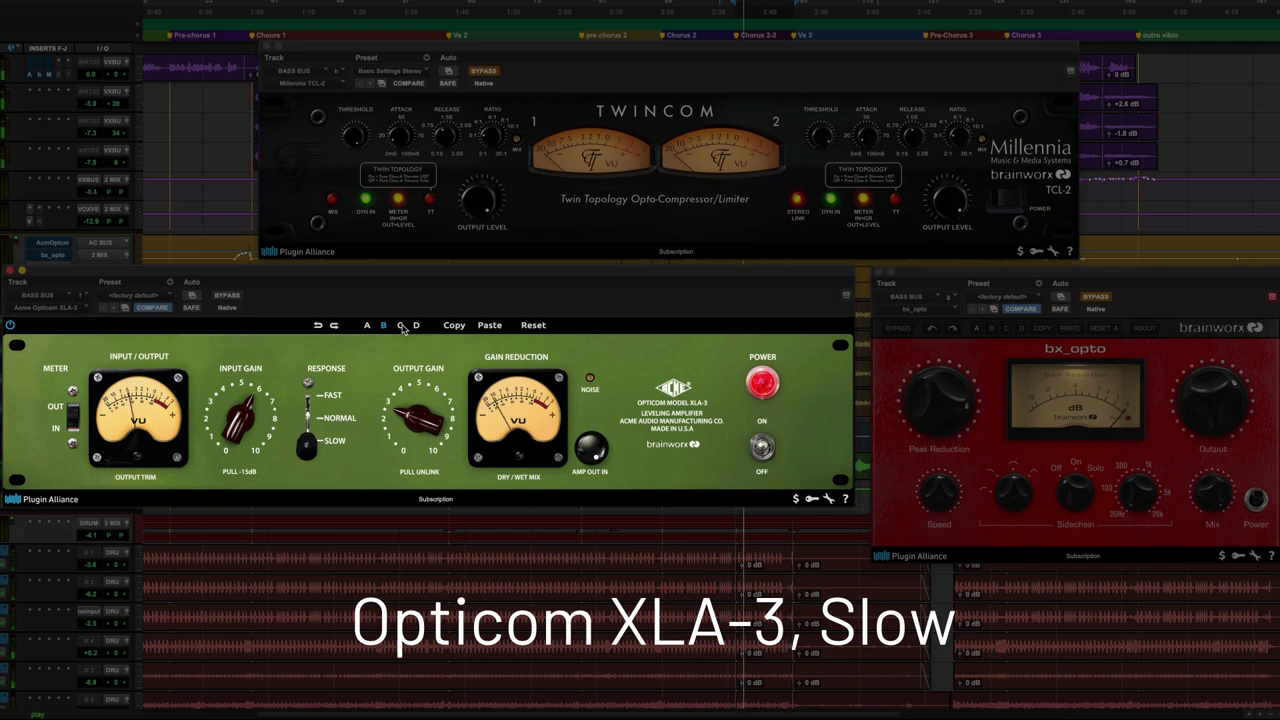
pyautogui.click(401, 326)
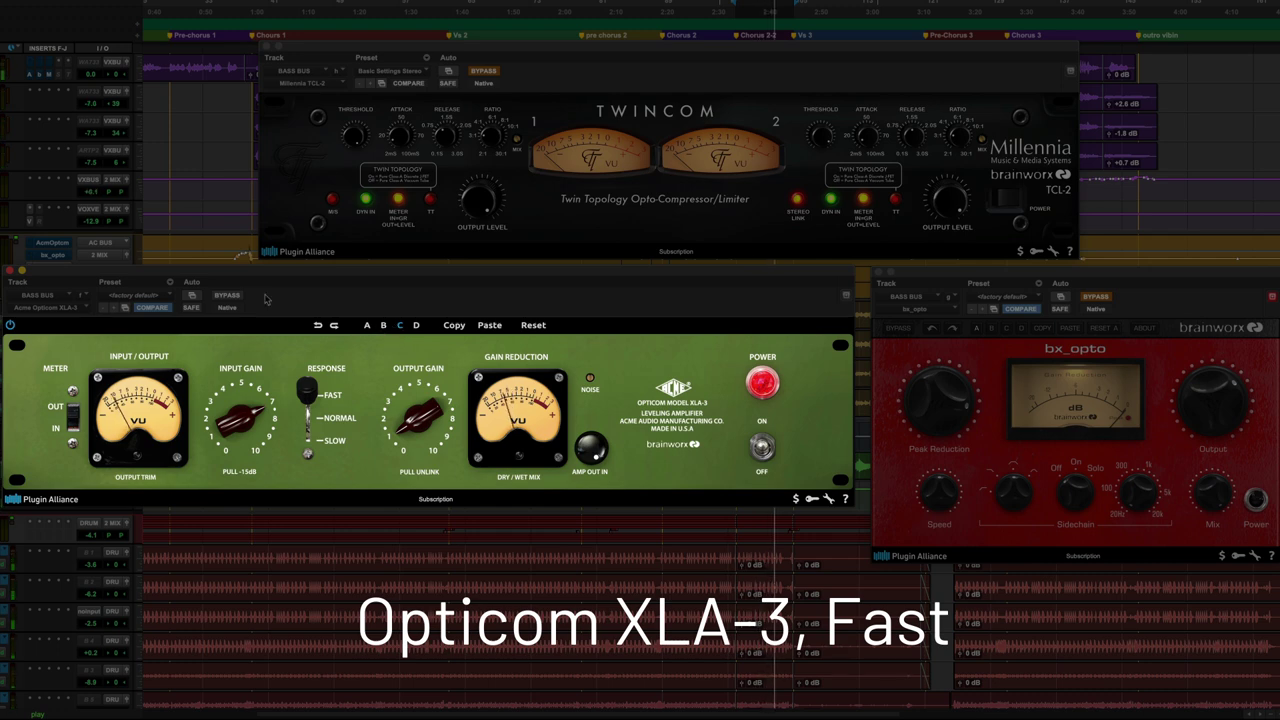
pyautogui.click(233, 297)
pyautogui.click(234, 297)
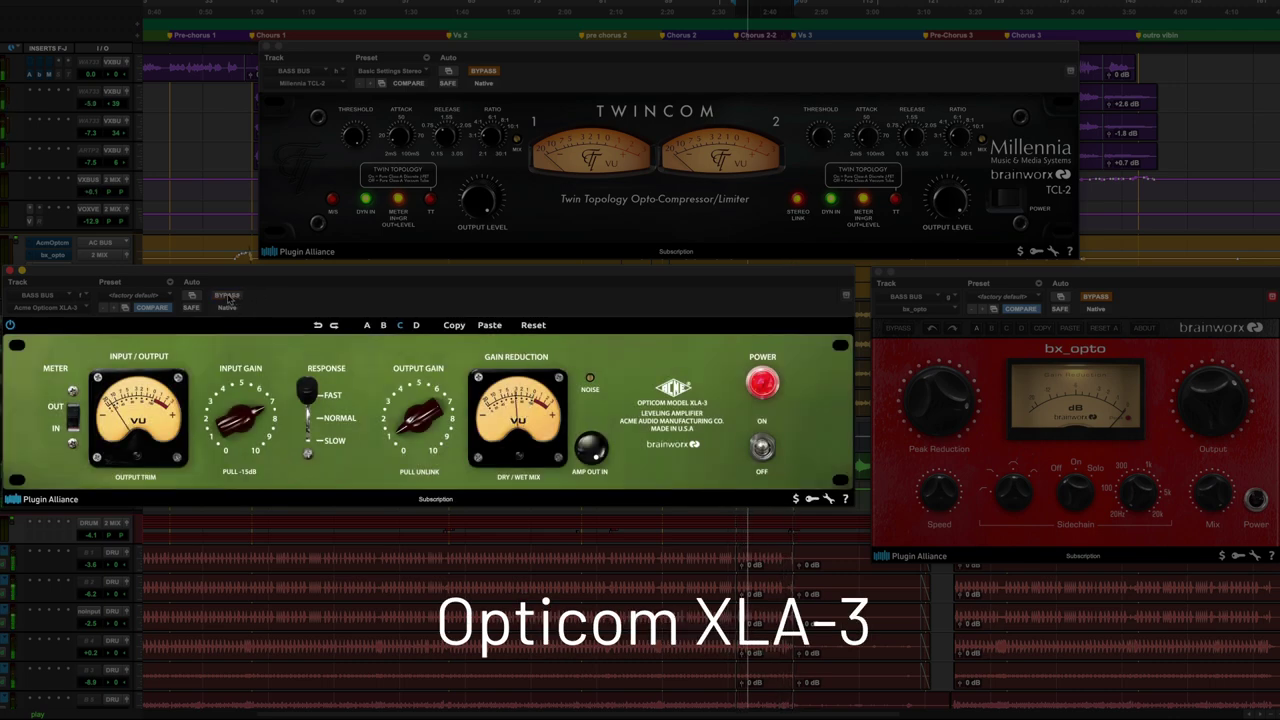
pyautogui.click(383, 325)
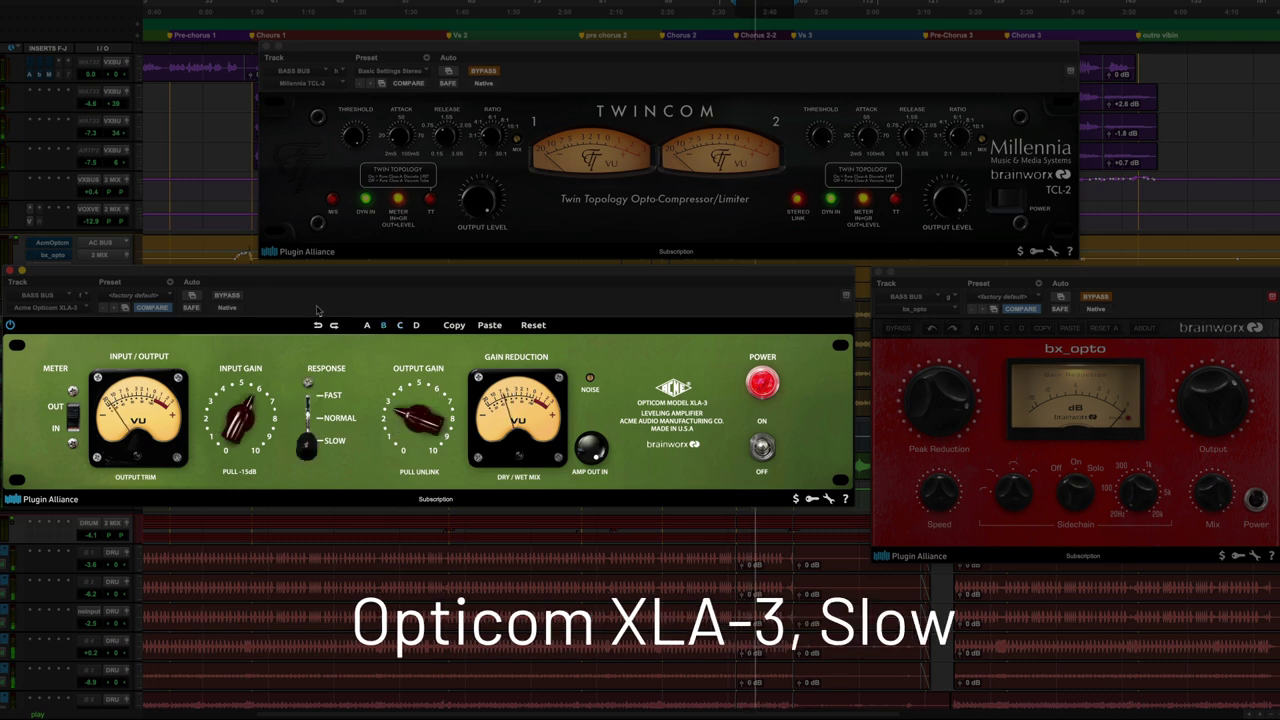
pyautogui.click(228, 296)
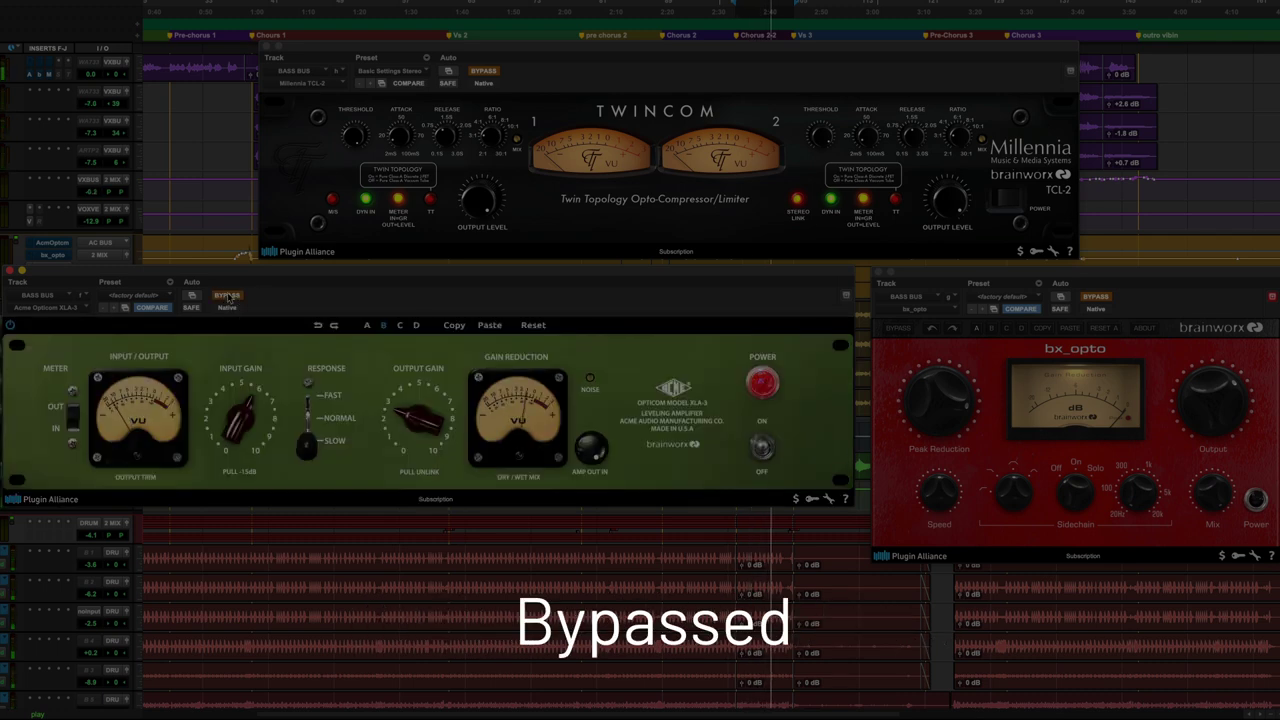
# Audition bx_opto on BASS BUS, comparing settings A, B and C with the bypassed signal, and leave it bypassed on A.
pyautogui.click(1096, 298)
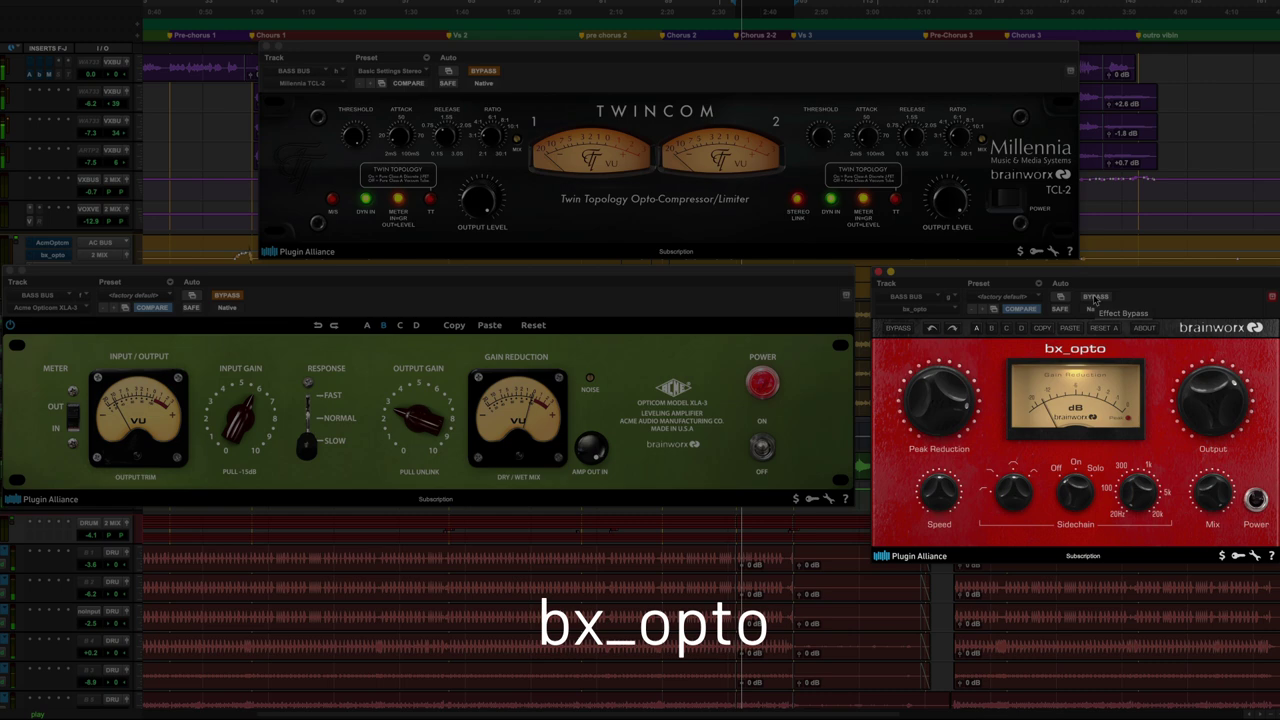
pyautogui.click(1096, 298)
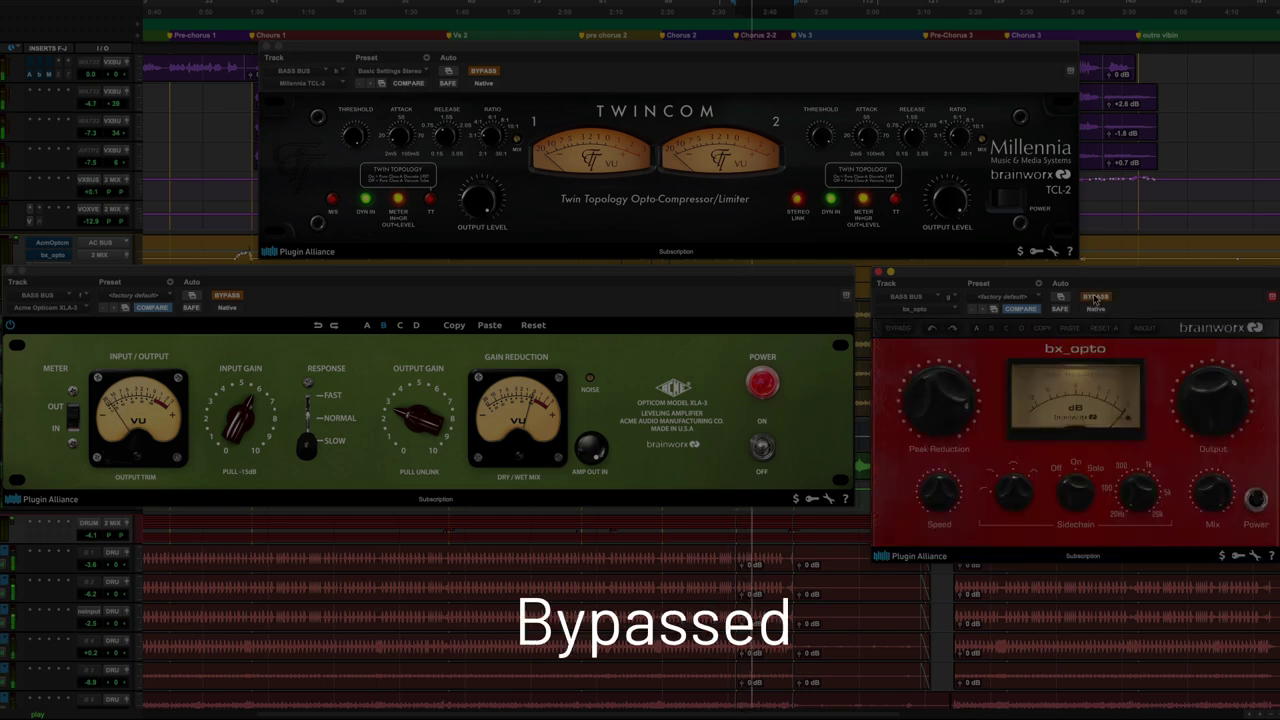
pyautogui.click(1096, 298)
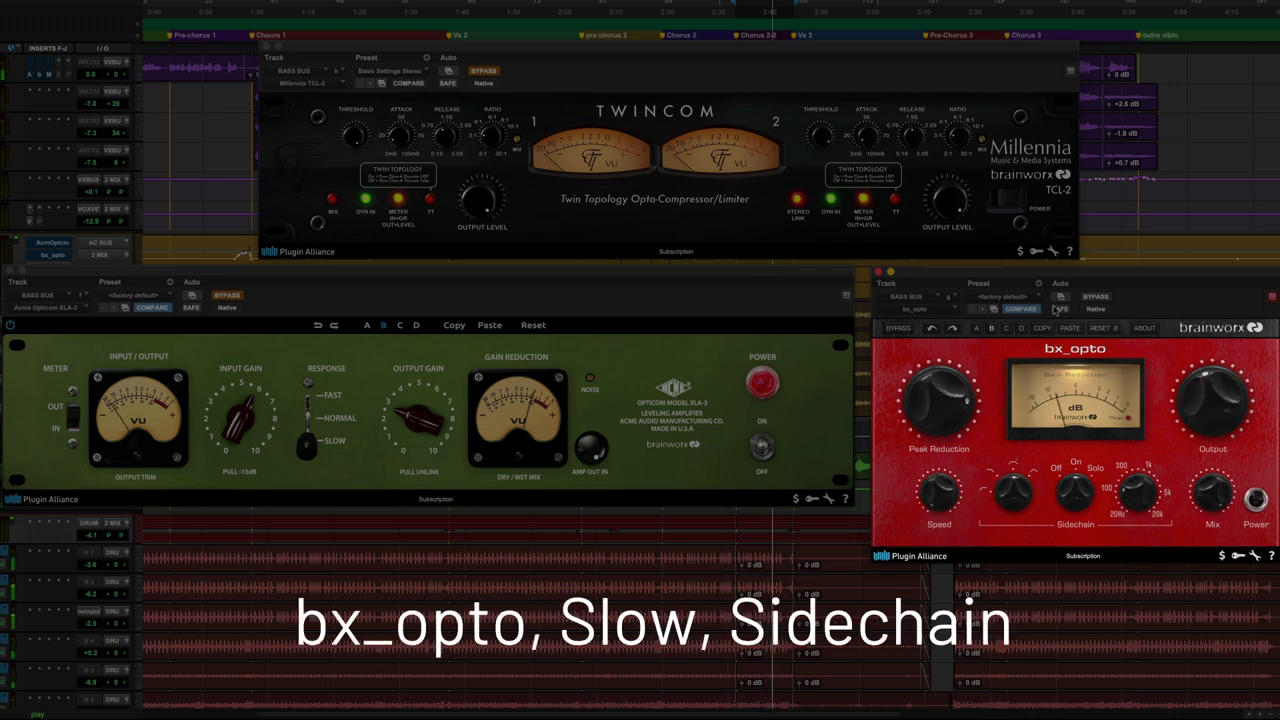
pyautogui.click(1006, 330)
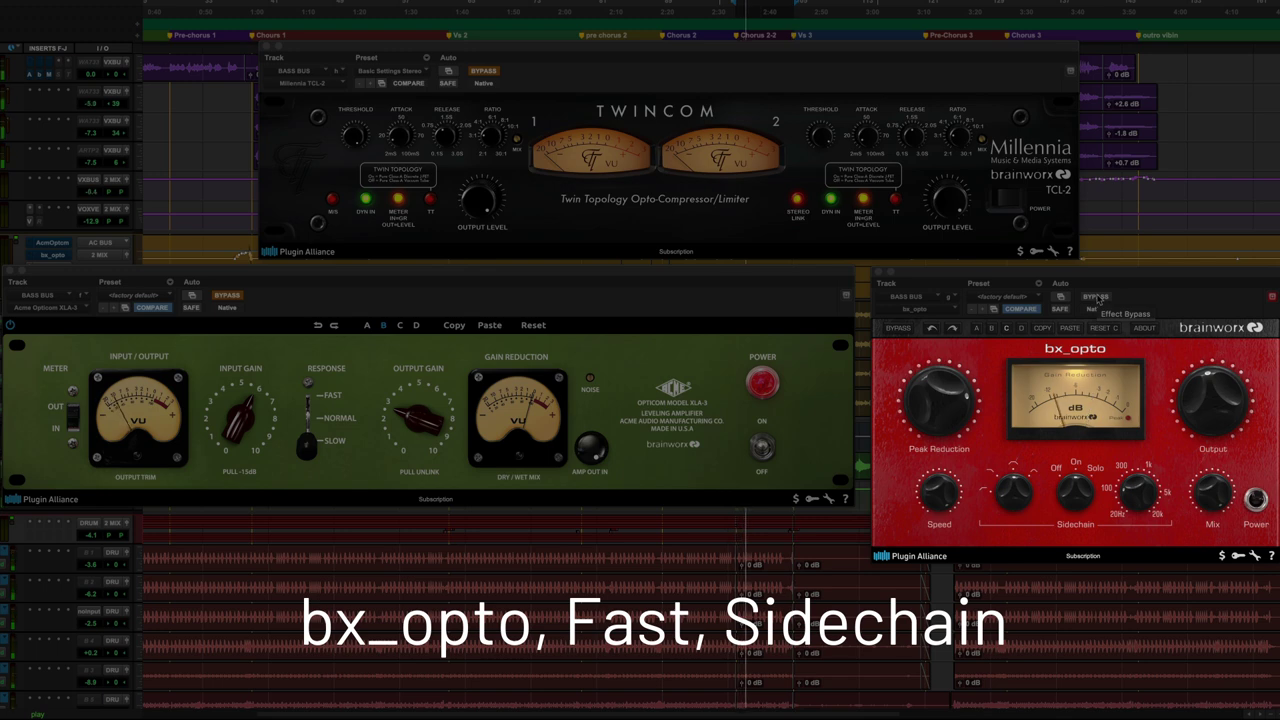
pyautogui.click(1098, 298)
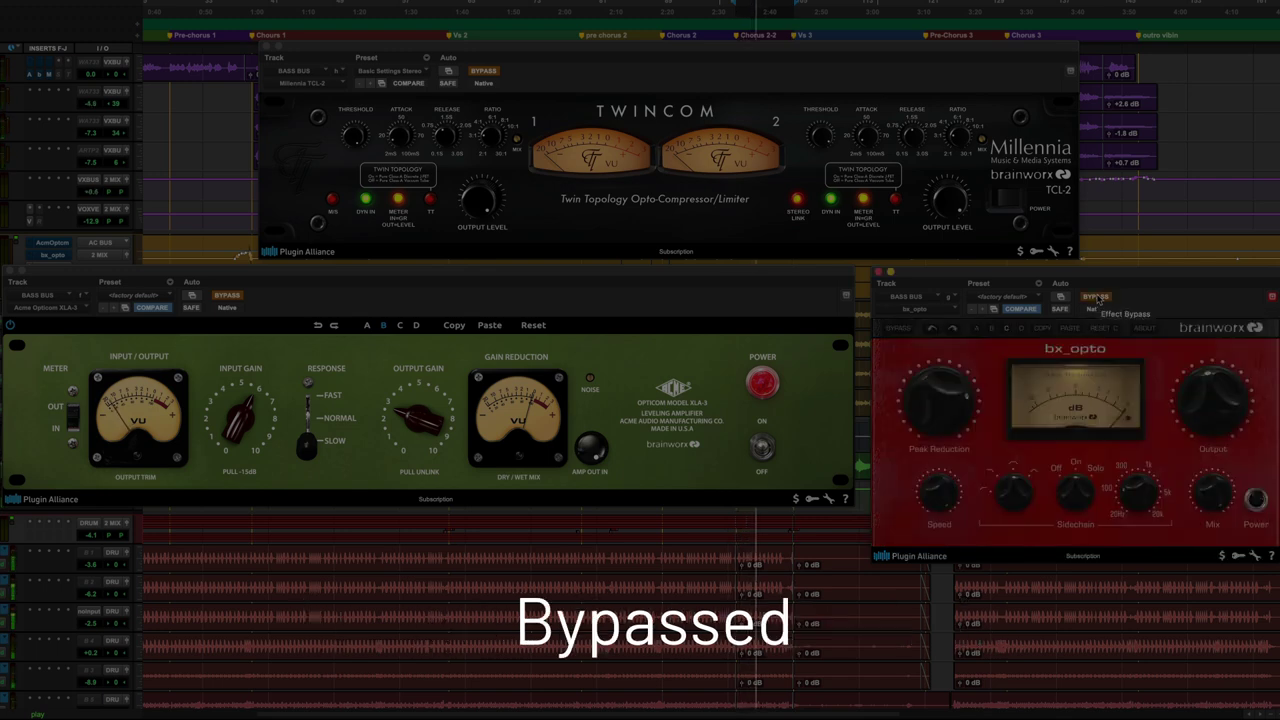
pyautogui.click(1098, 298)
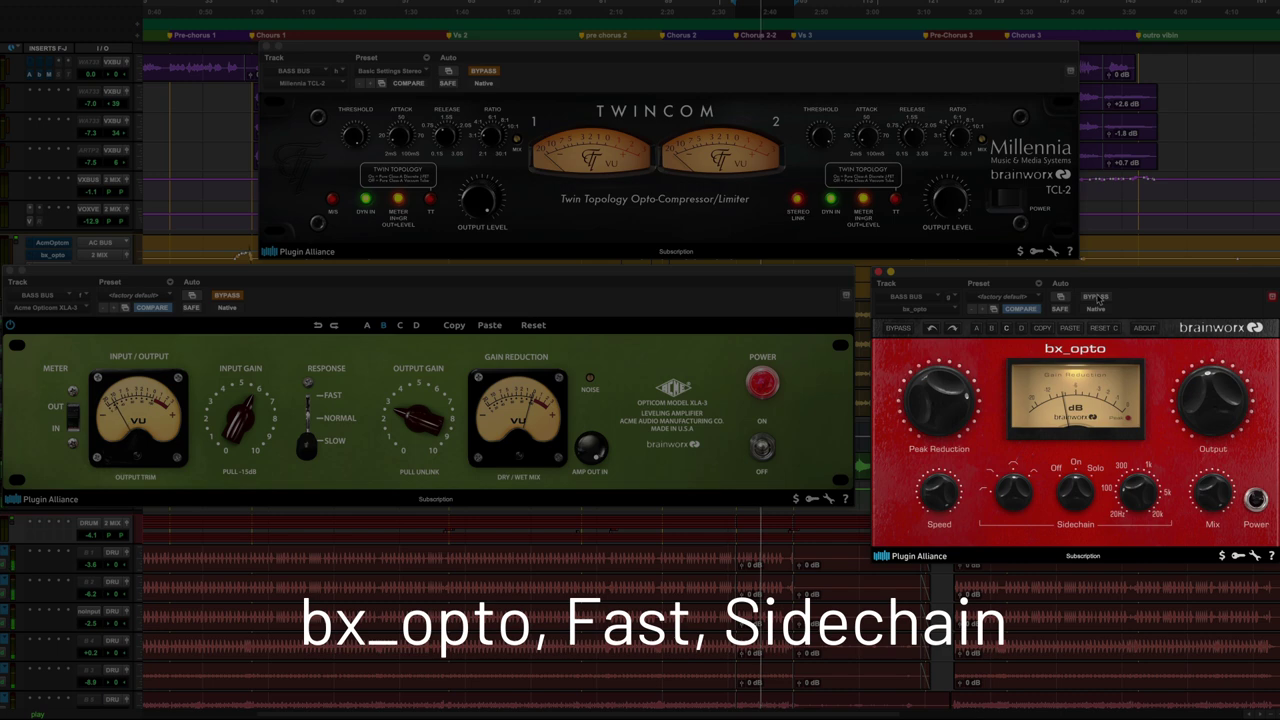
pyautogui.click(977, 329)
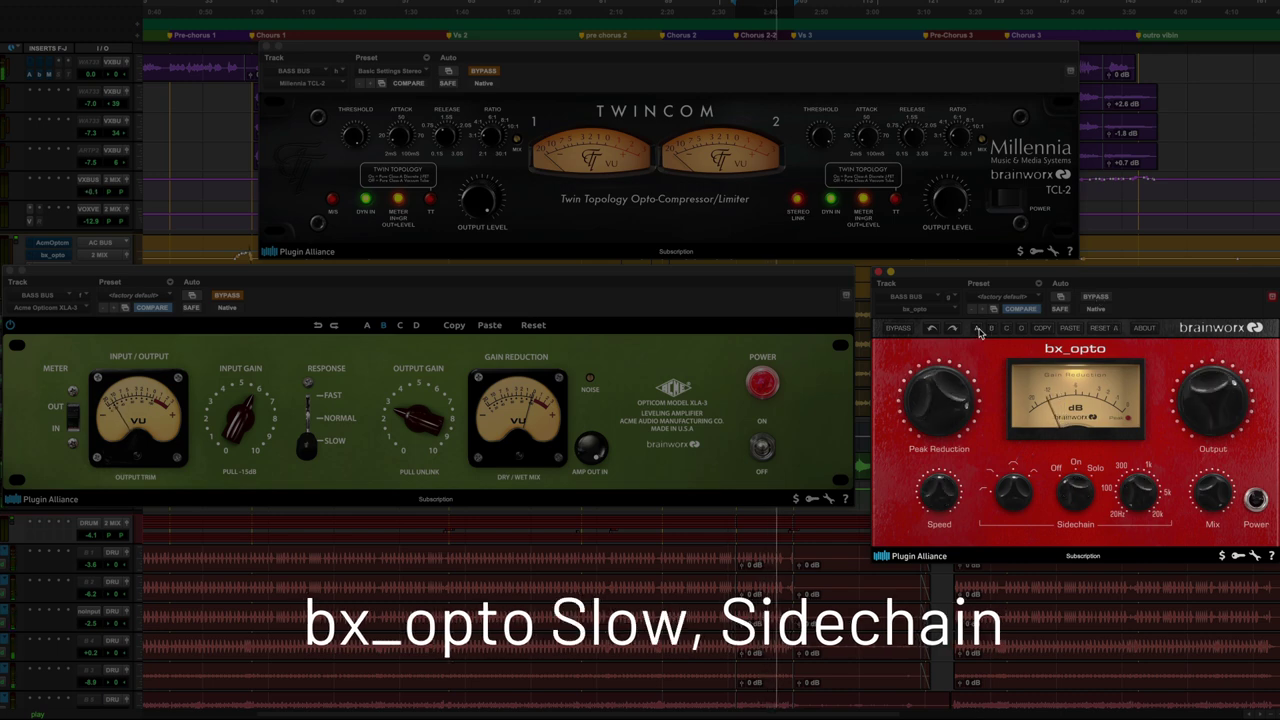
pyautogui.click(1095, 299)
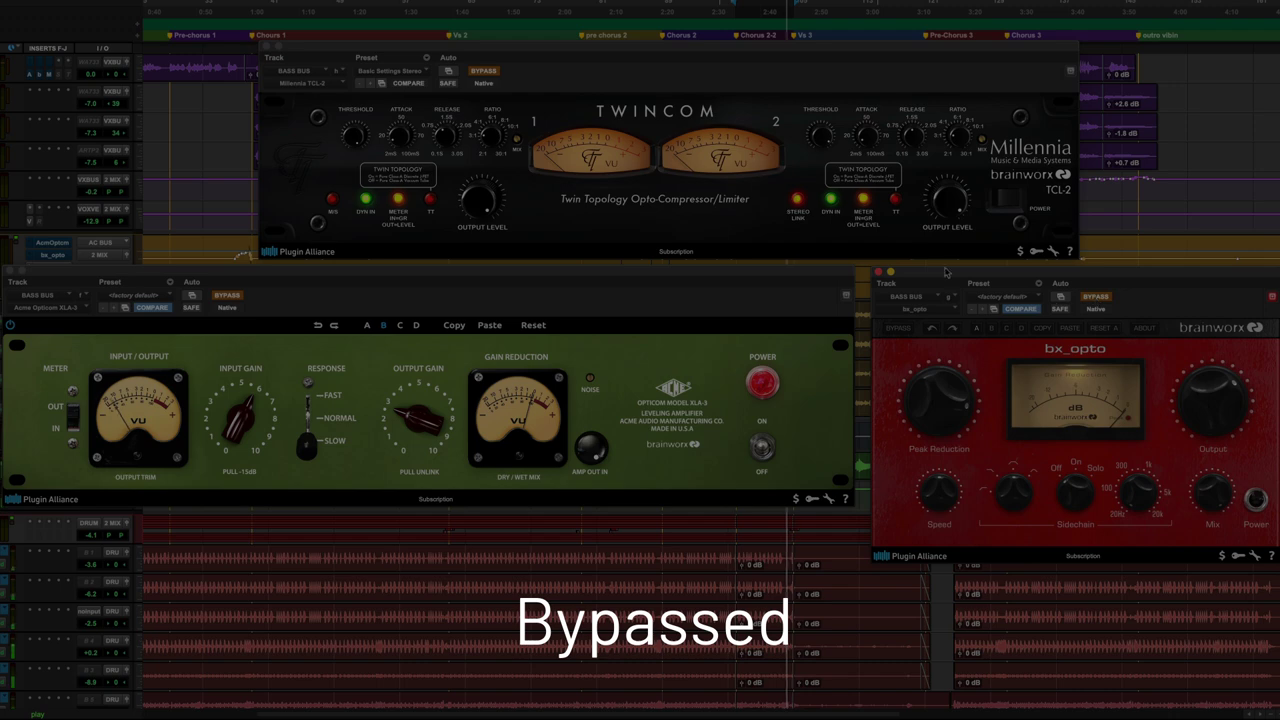
# Audition the Millennia TCL-2 on BASS BUS, comparing the Basic, Fast and Slow Settings Stereo presets, and return to Basic Settings Stereo.
pyautogui.click(483, 72)
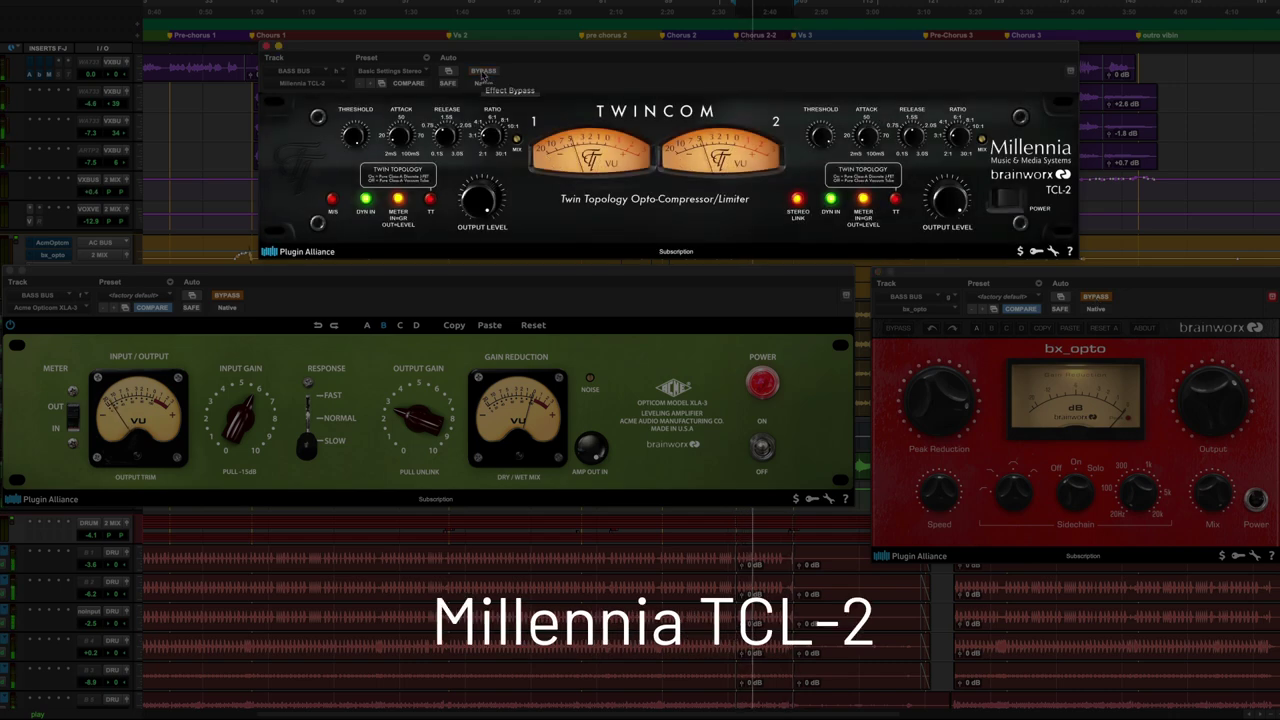
pyautogui.click(422, 76)
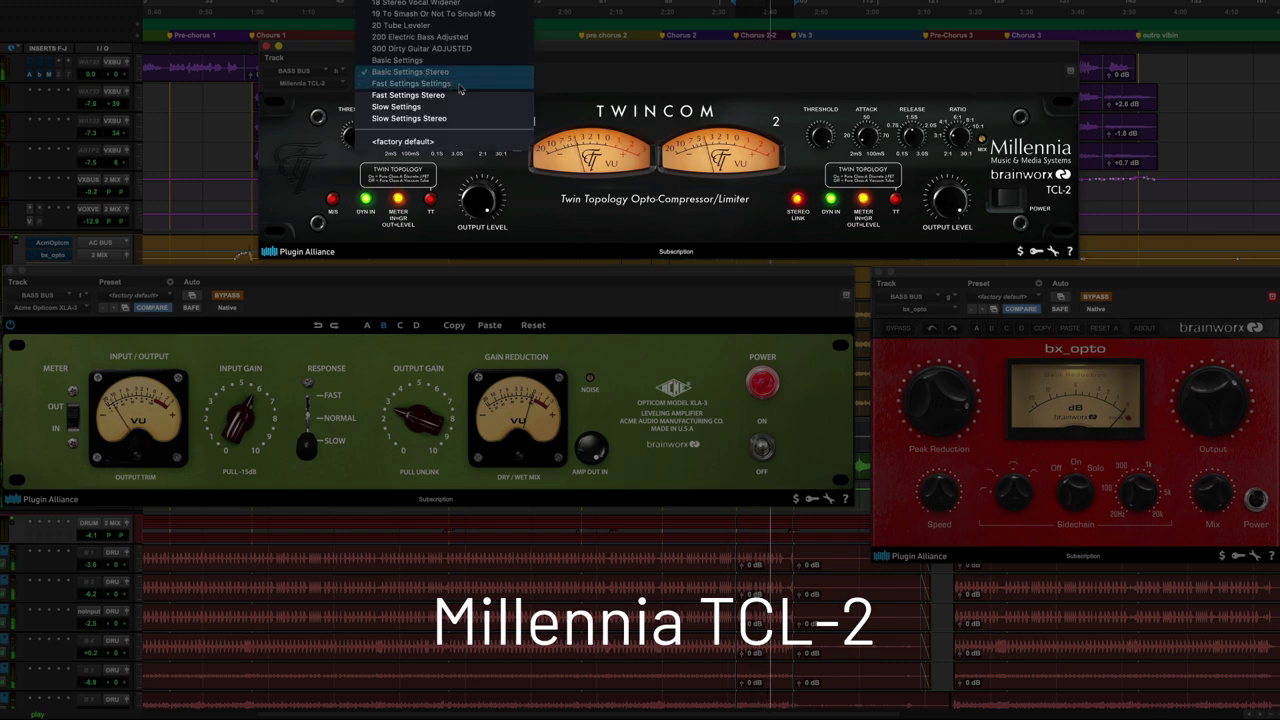
pyautogui.click(460, 91)
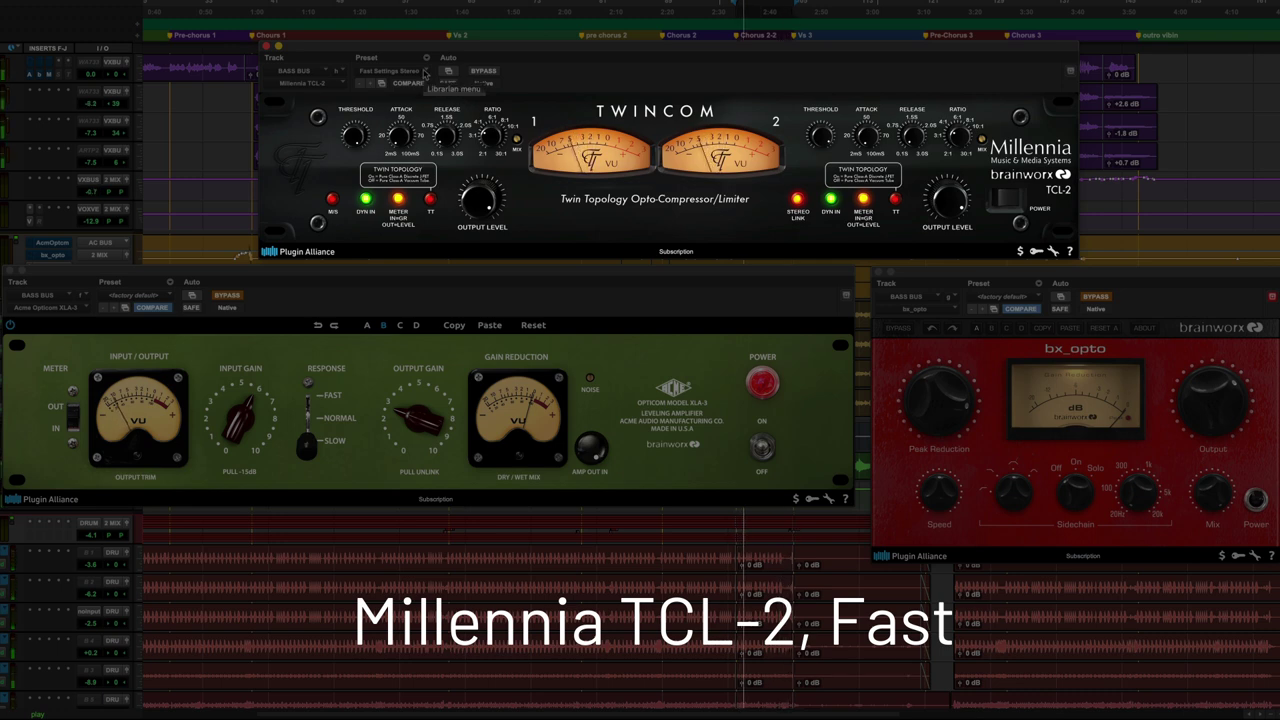
pyautogui.click(425, 72)
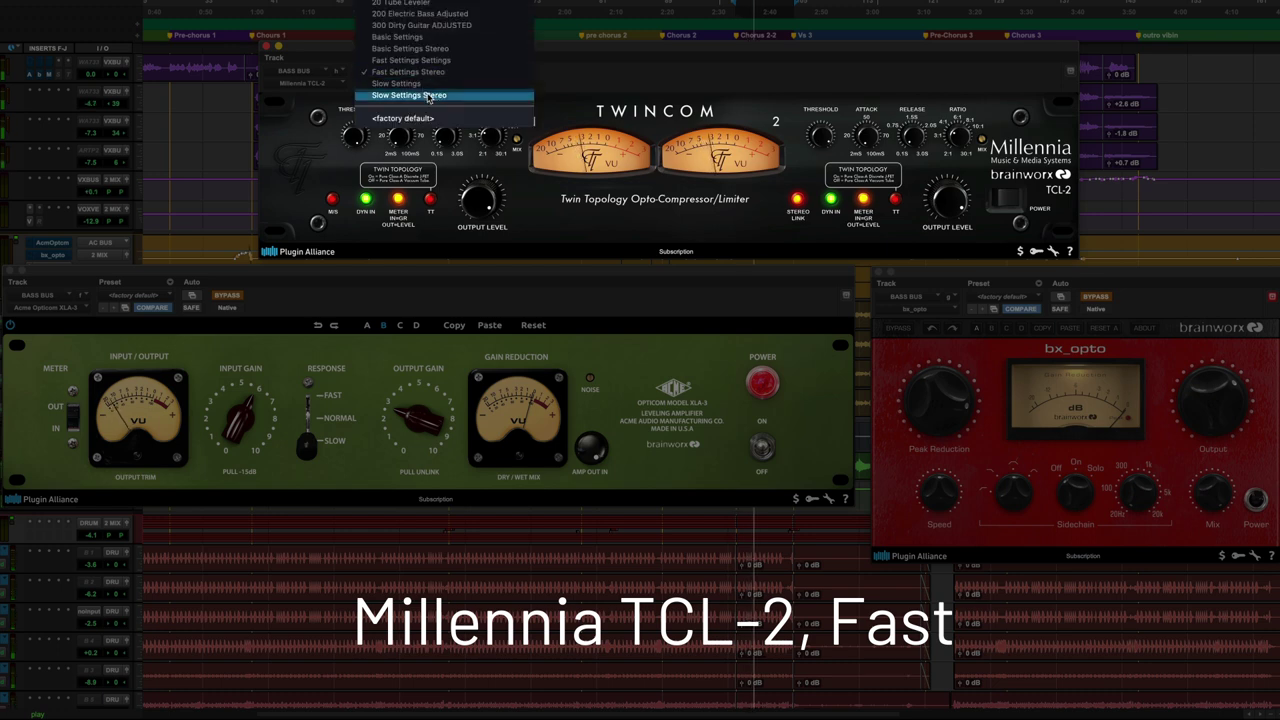
pyautogui.click(432, 95)
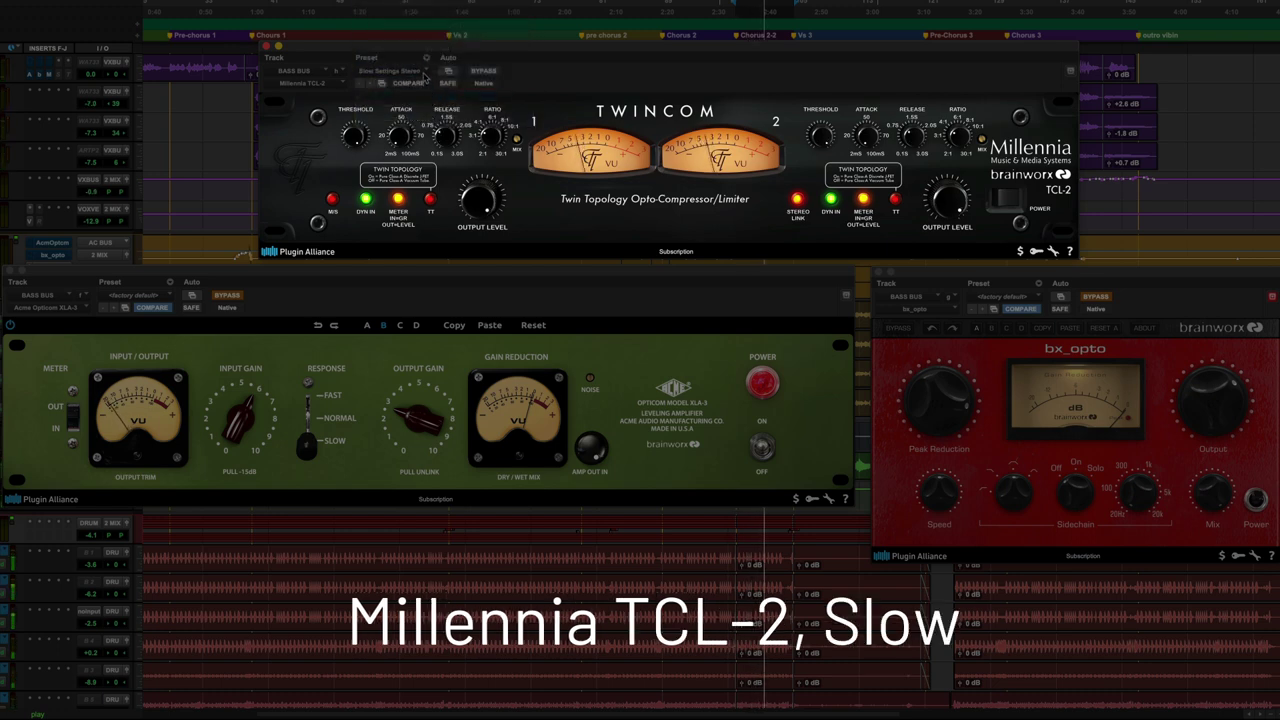
pyautogui.click(425, 74)
pyautogui.click(430, 49)
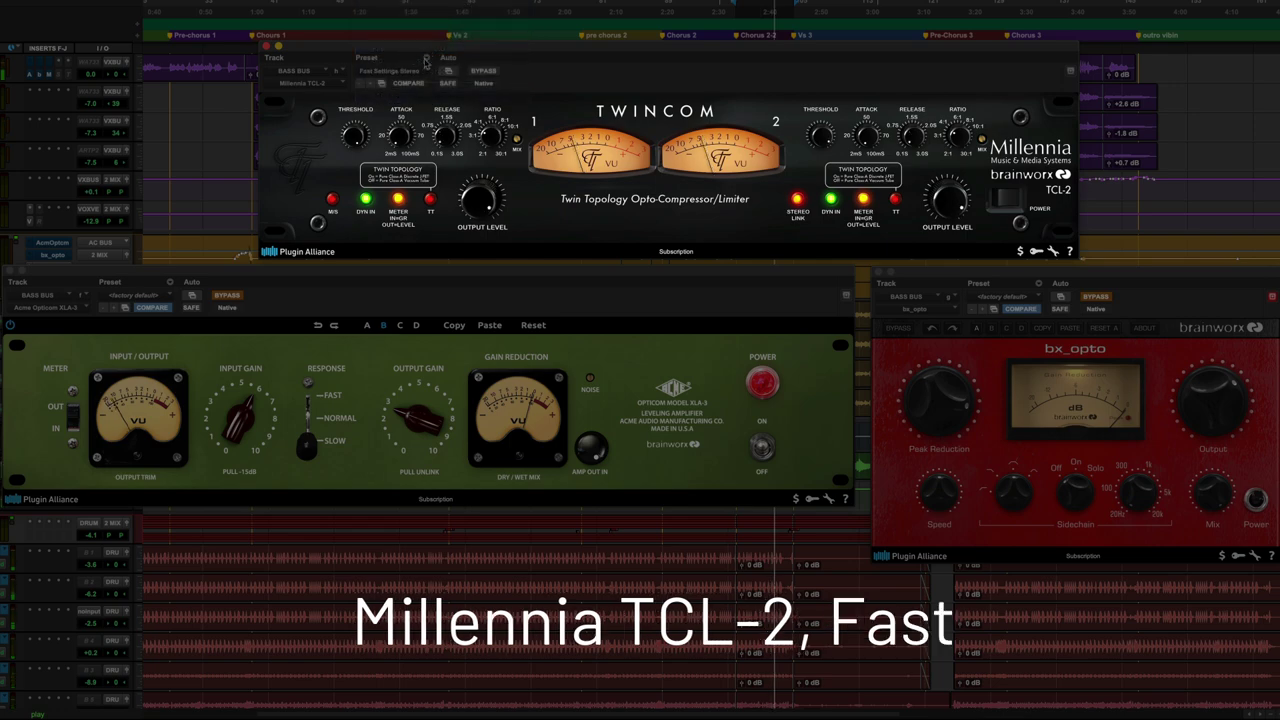
pyautogui.click(425, 72)
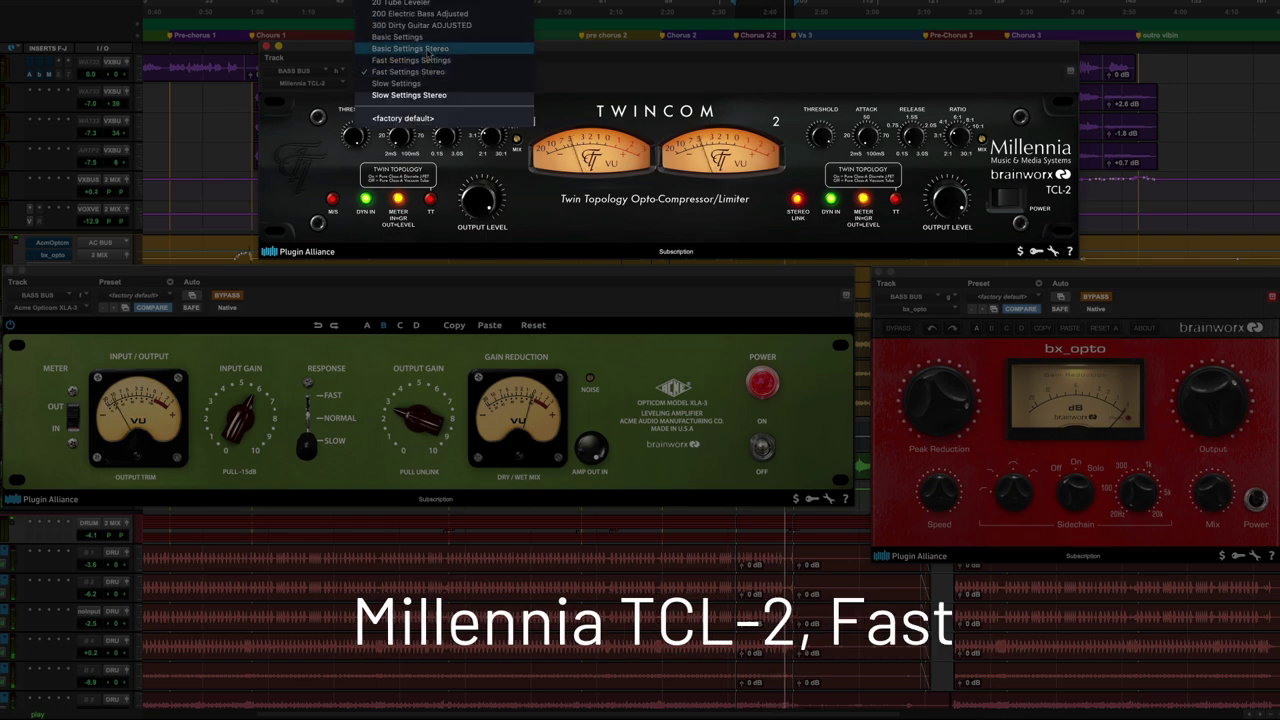
pyautogui.click(428, 49)
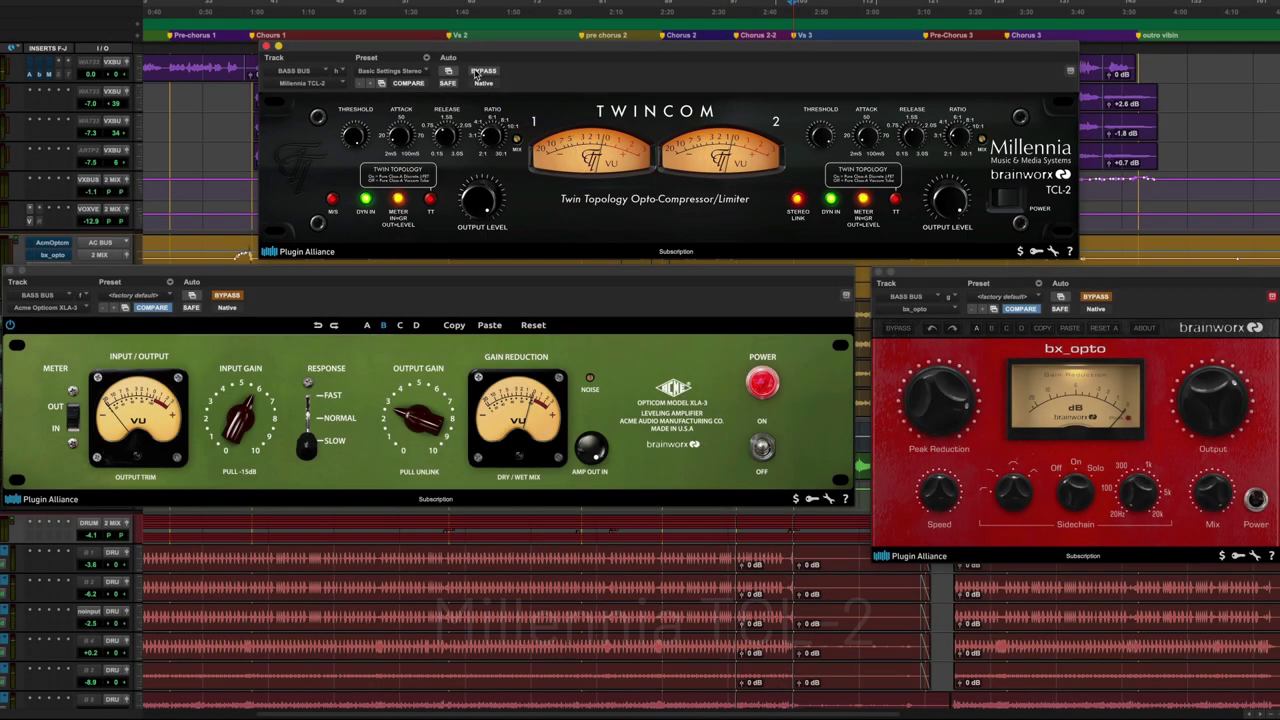